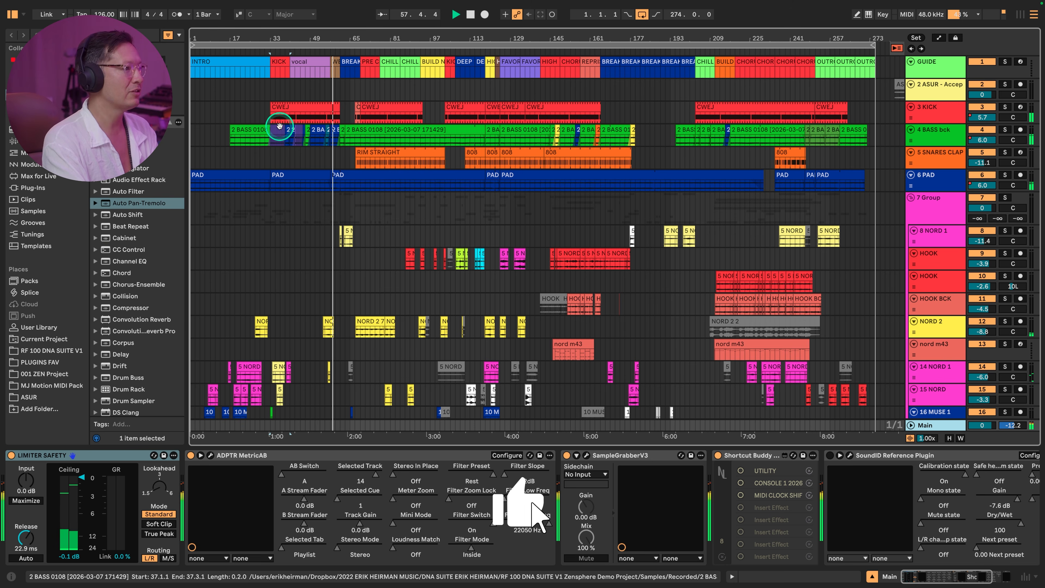
# - Set the arrangement loop to the first CWEJ clip on the KICK track, starting at bar 33 with a length of 28 bars
pyautogui.click(298, 109)
pyautogui.hotkey('ctrl', 'l')
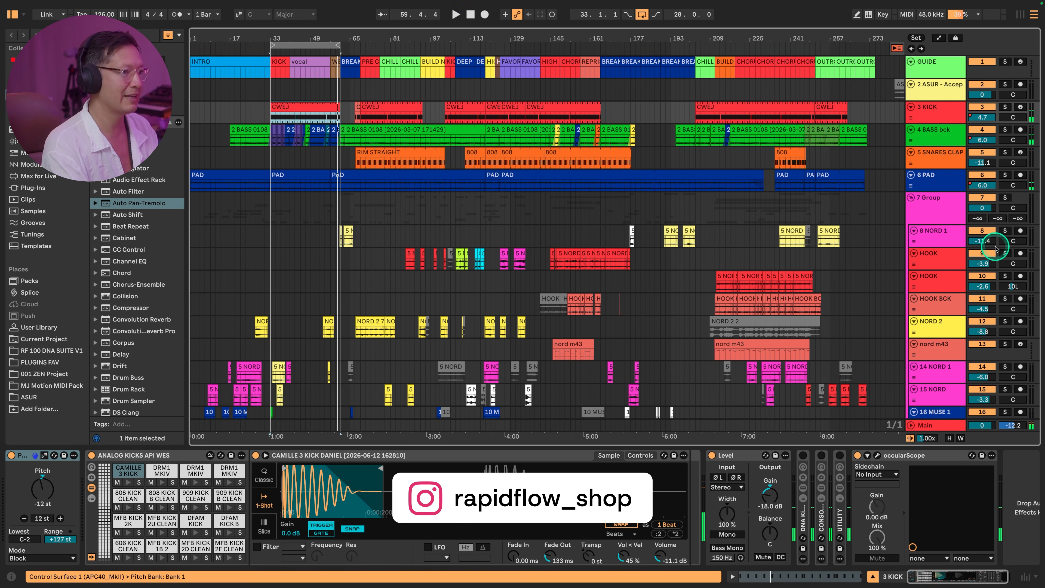
pyautogui.click(934, 426)
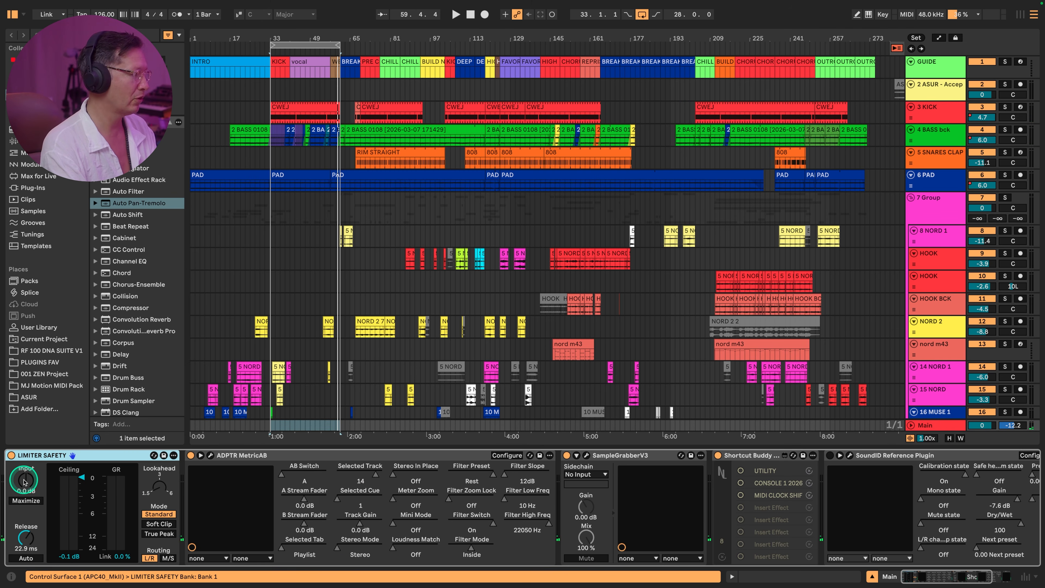
# - Open the Pro-Q 4 plug-in window at the end of the 4 BASS bck track's device chain
pyautogui.click(938, 134)
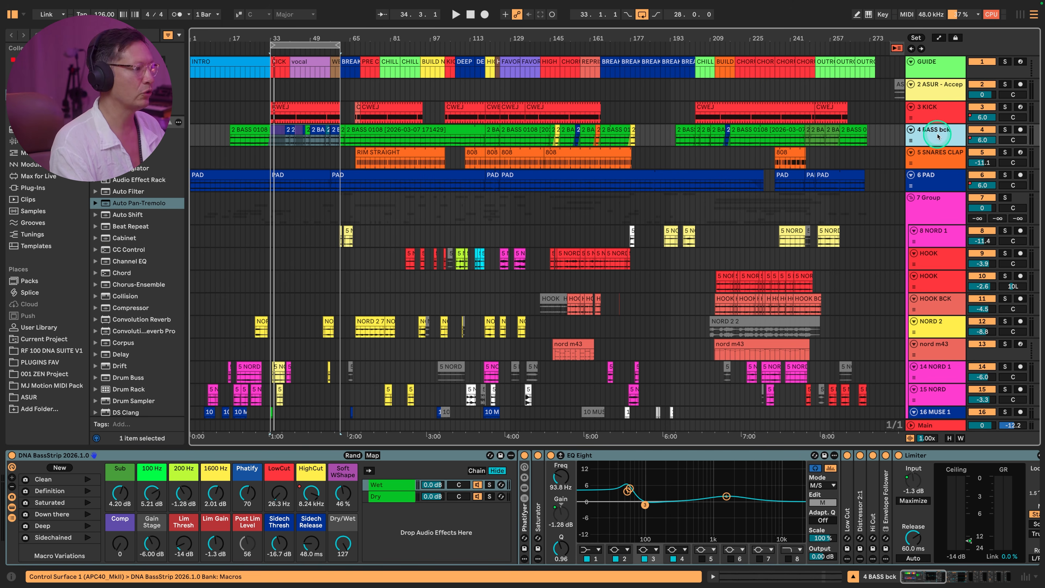
pyautogui.hscroll(20, 731, 507)
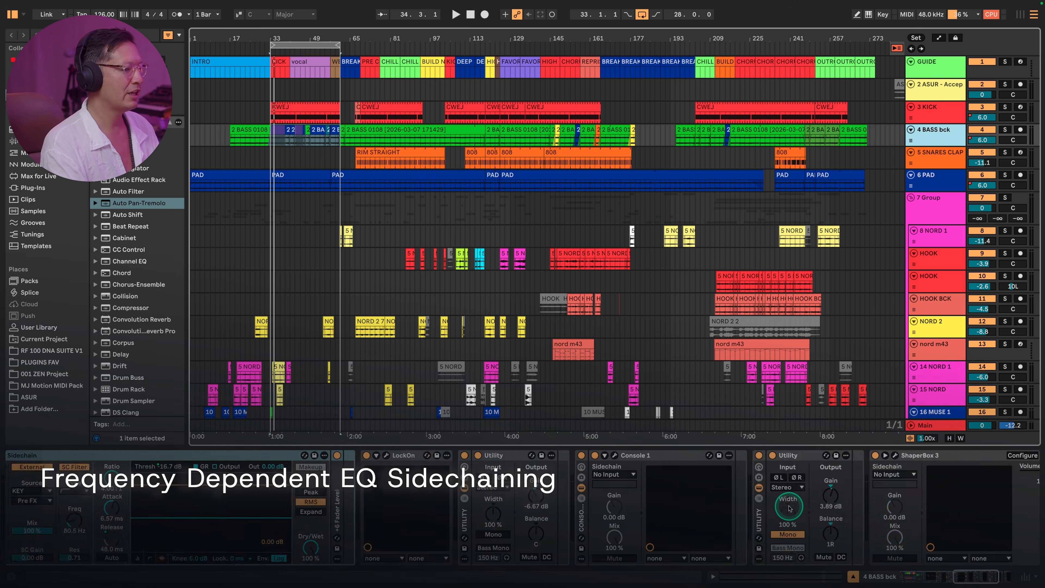
pyautogui.click(853, 455)
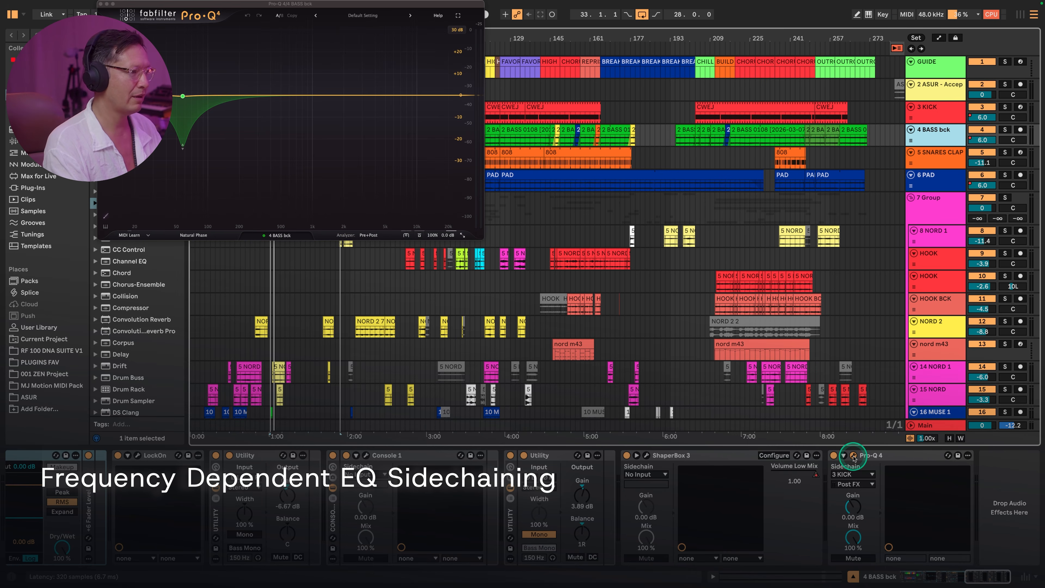
# - Reposition the Pro-Q 4 window over the middle of the arrangement, then hide and show the plug-in windows
pyautogui.moveTo(214, 4); pyautogui.dragTo(325, 115)
pyautogui.press('alt+super+p')
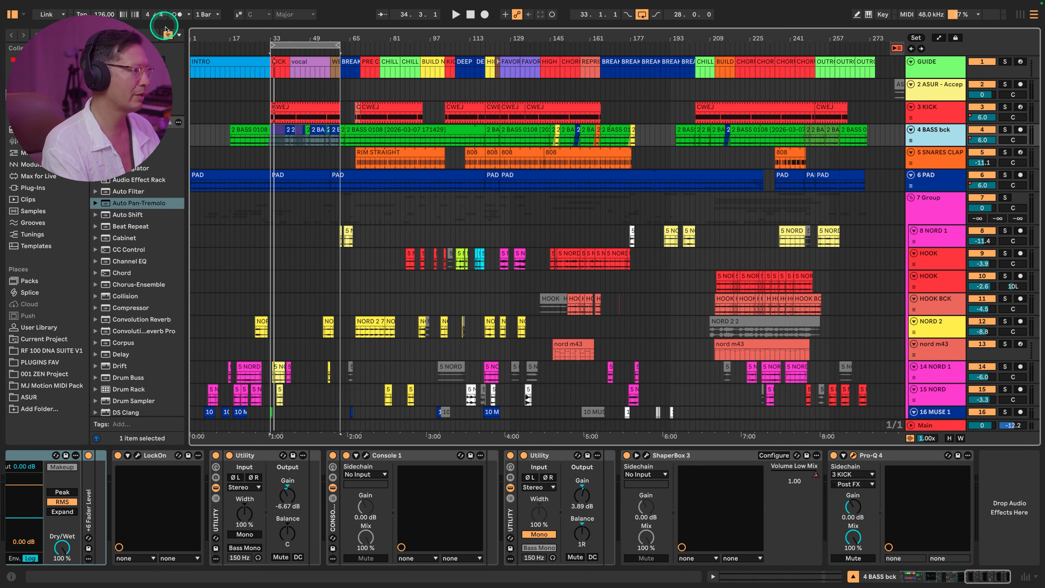
pyautogui.press('alt+super+p')
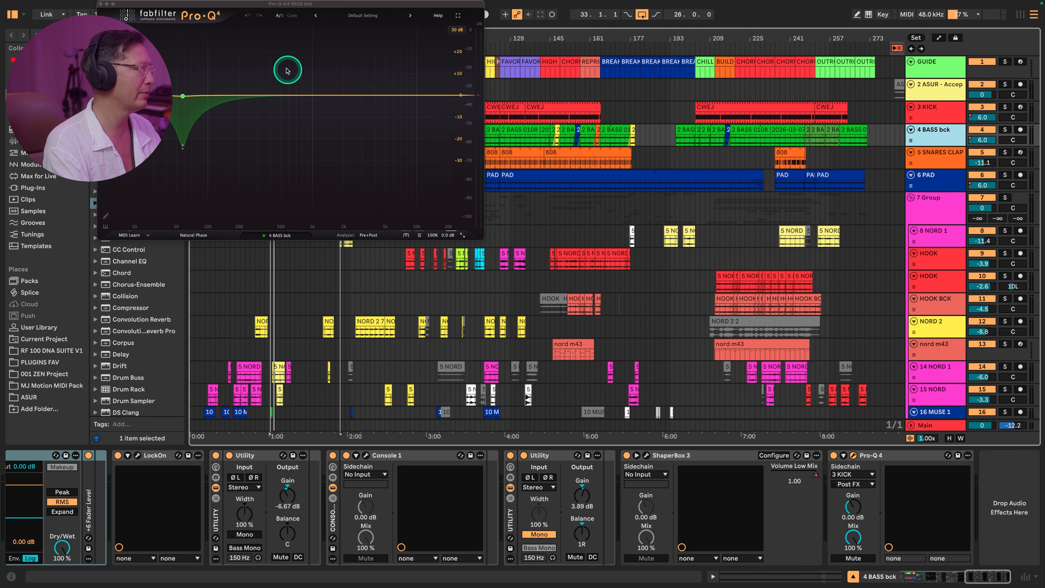
pyautogui.moveTo(226, 3); pyautogui.dragTo(491, 162)
pyautogui.press('alt+super+p')
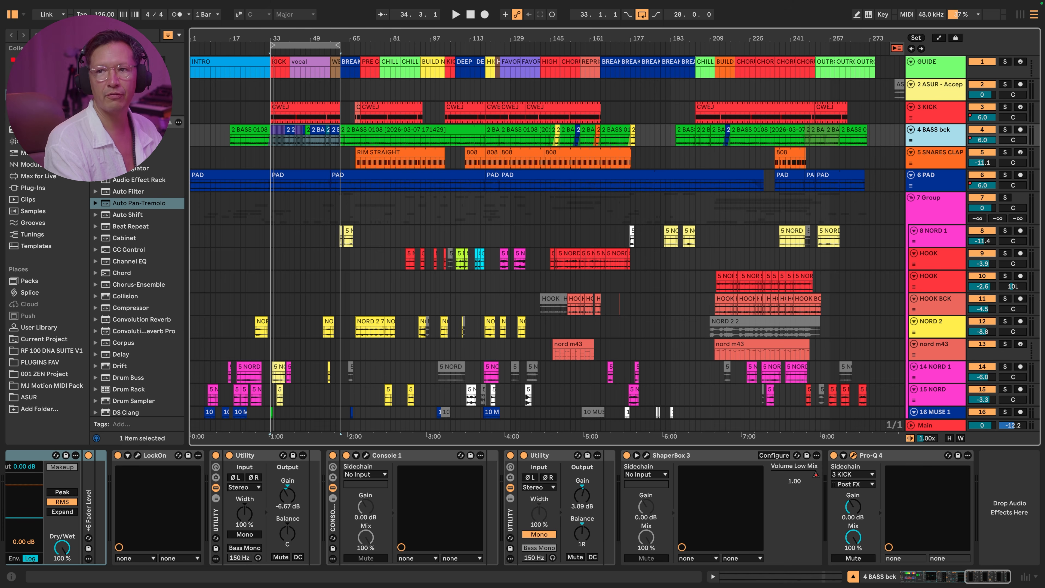
pyautogui.press('alt+super+p')
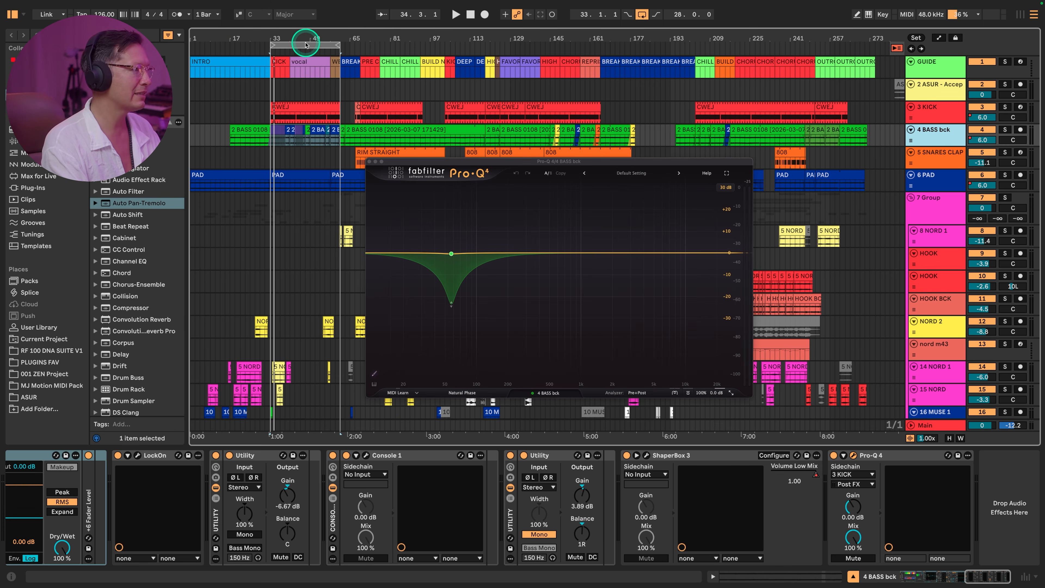
# - Select the looped section and set the sidechain source of occularScope on the KICK track to 4 BASS bck
pyautogui.click(305, 42)
pyautogui.moveTo(280, 6); pyautogui.dragTo(331, 23)
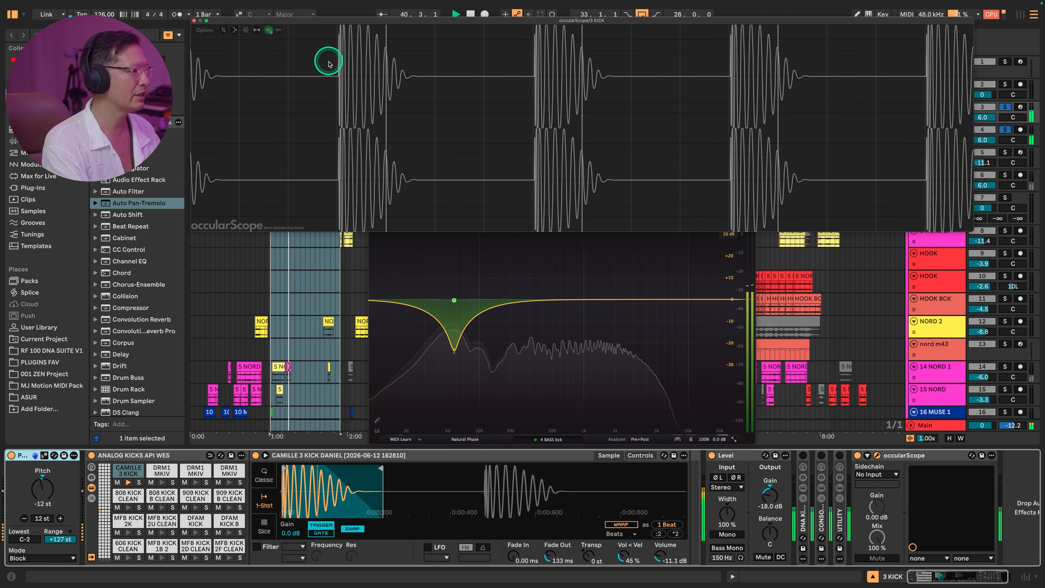
pyautogui.click(888, 476)
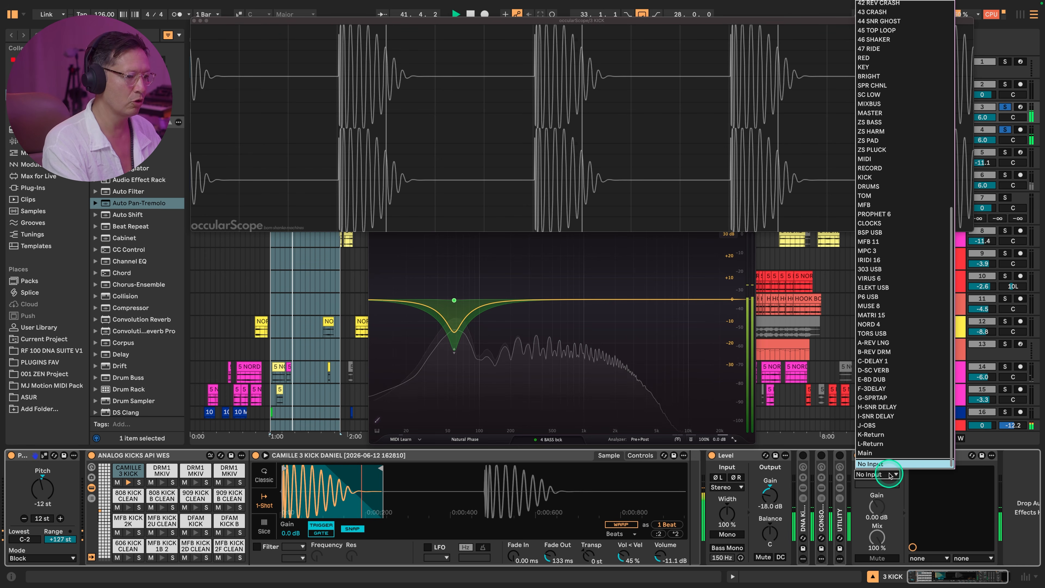
pyautogui.scroll(10, 892, 25)
pyautogui.click(890, 25)
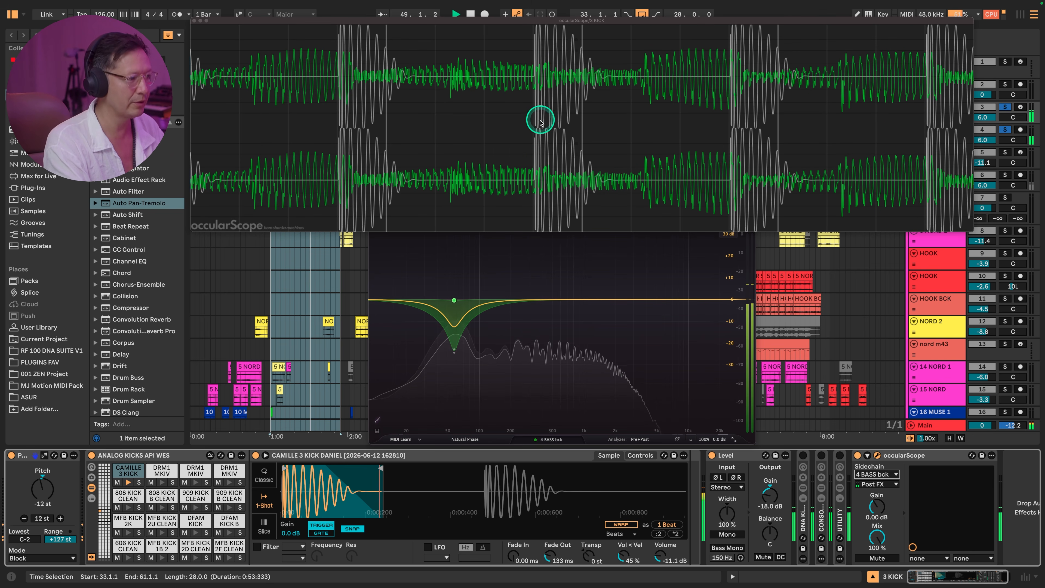
# - Arrange the occularScope and Pro-Q 4 windows so the waveform, the EQ curve and the track names can all be seen
pyautogui.moveTo(440, 25)
pyautogui.moveTo(439, 25); pyautogui.dragTo(384, 20)
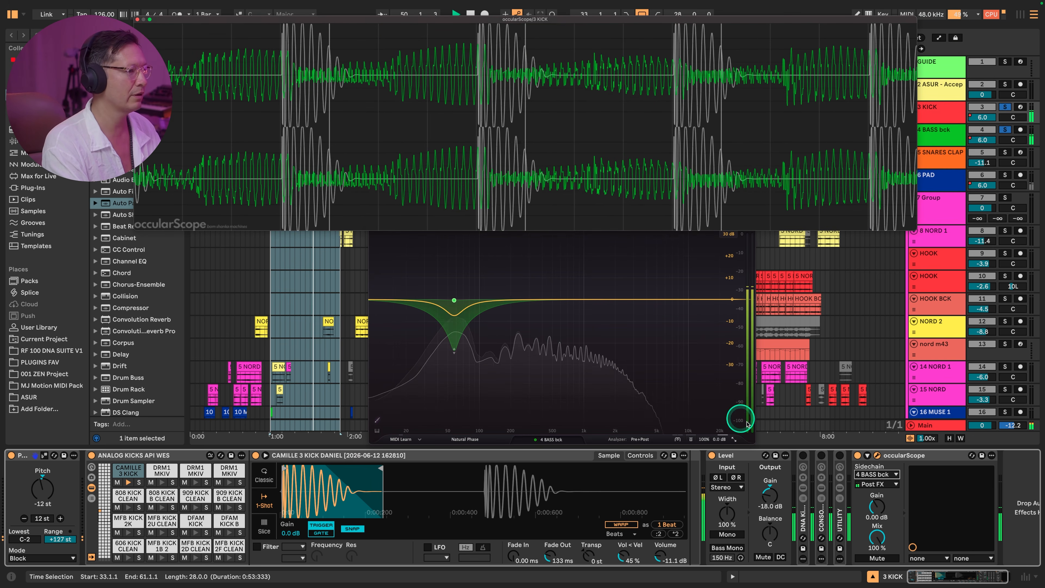
pyautogui.click(670, 354)
pyautogui.moveTo(625, 213); pyautogui.dragTo(613, 269)
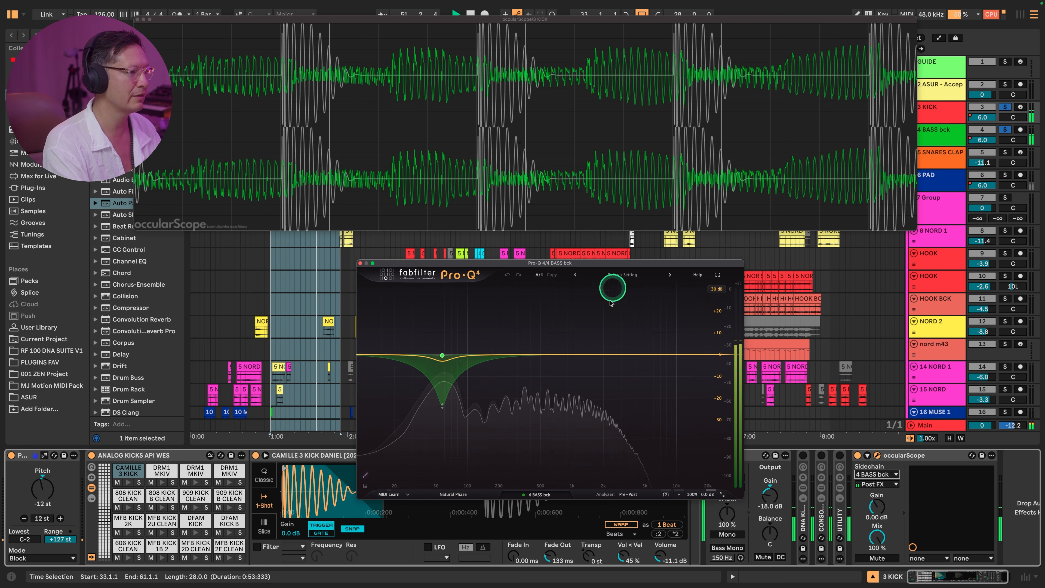
# - Compare the bass waveform against the kick with Pro-Q 4 on the 4 BASS bck track repeatedly bypassed and reactivated
pyautogui.click(933, 135)
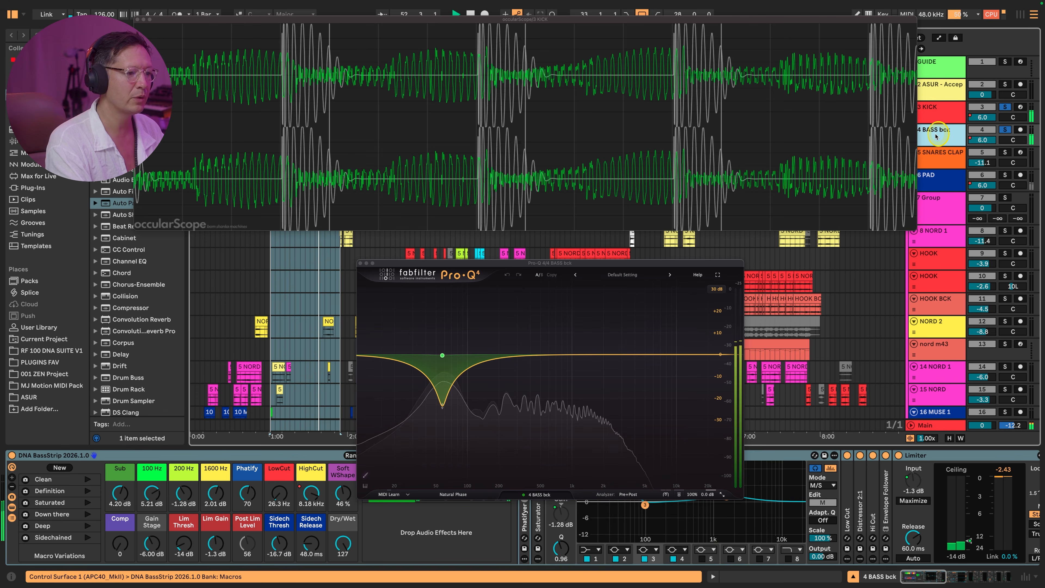
pyautogui.hscroll(15, 945, 480)
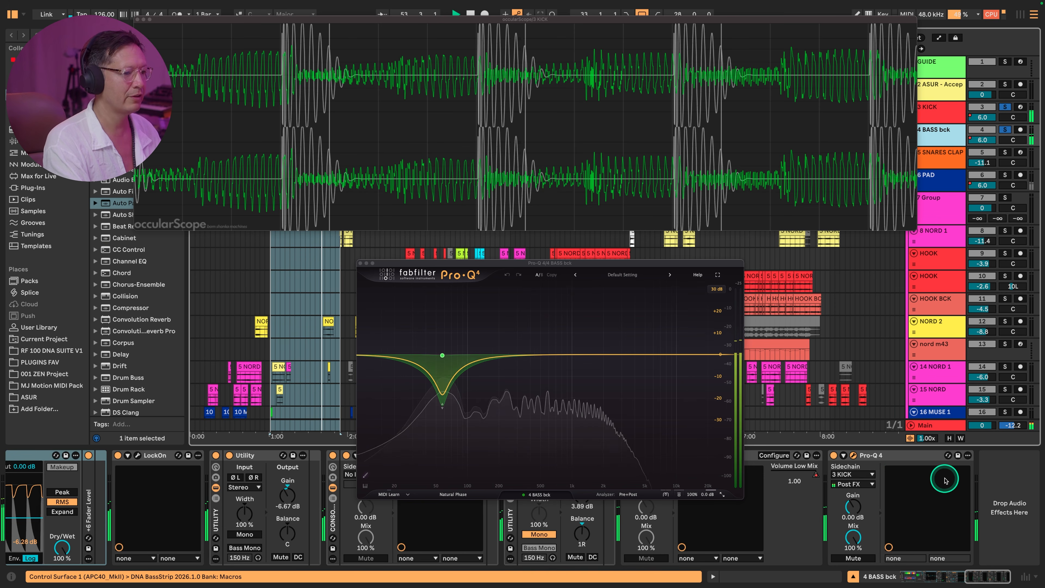
pyautogui.click(833, 456)
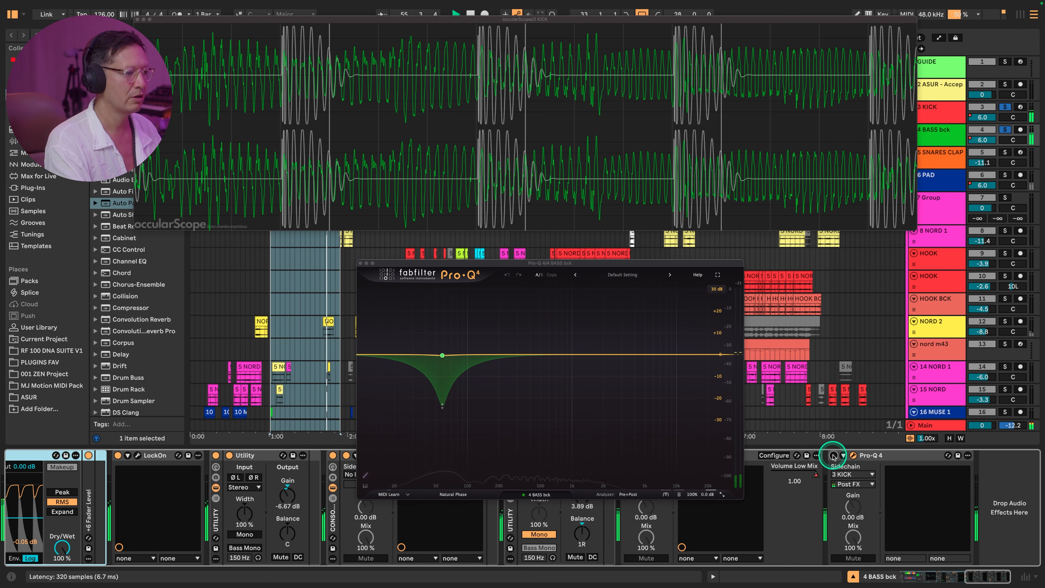
pyautogui.click(833, 455)
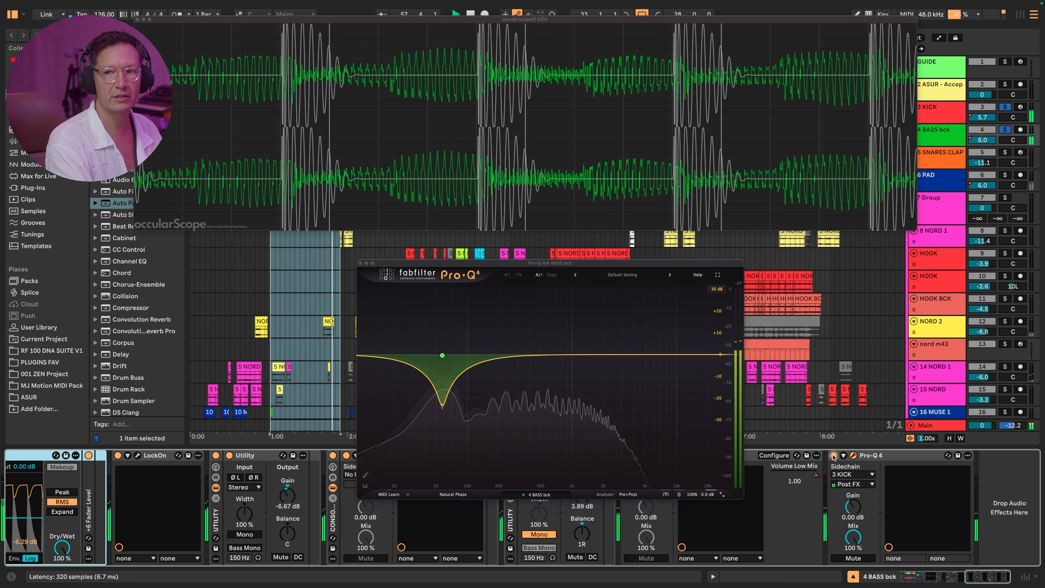
pyautogui.click(833, 455)
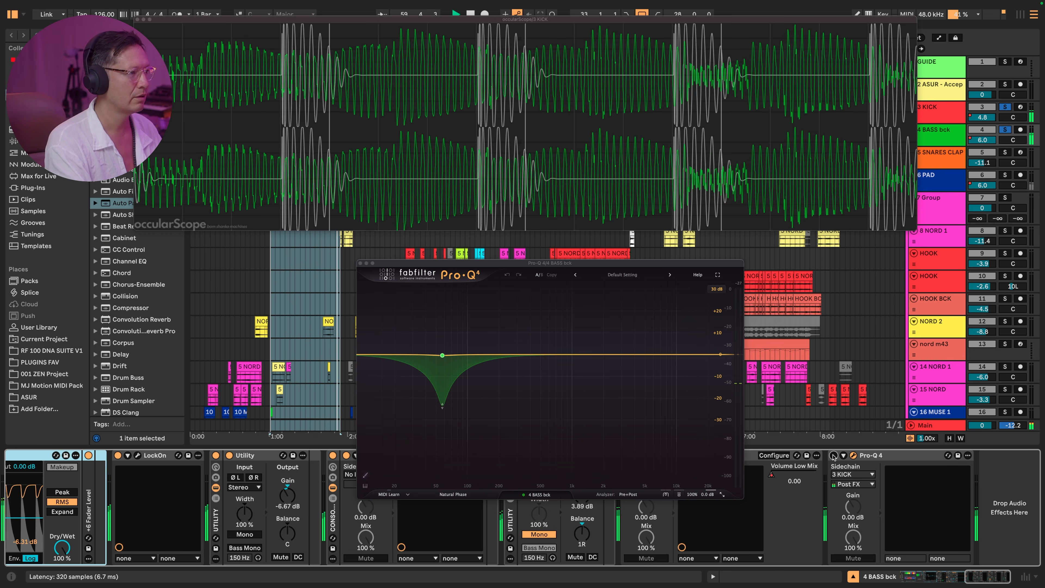
pyautogui.click(833, 456)
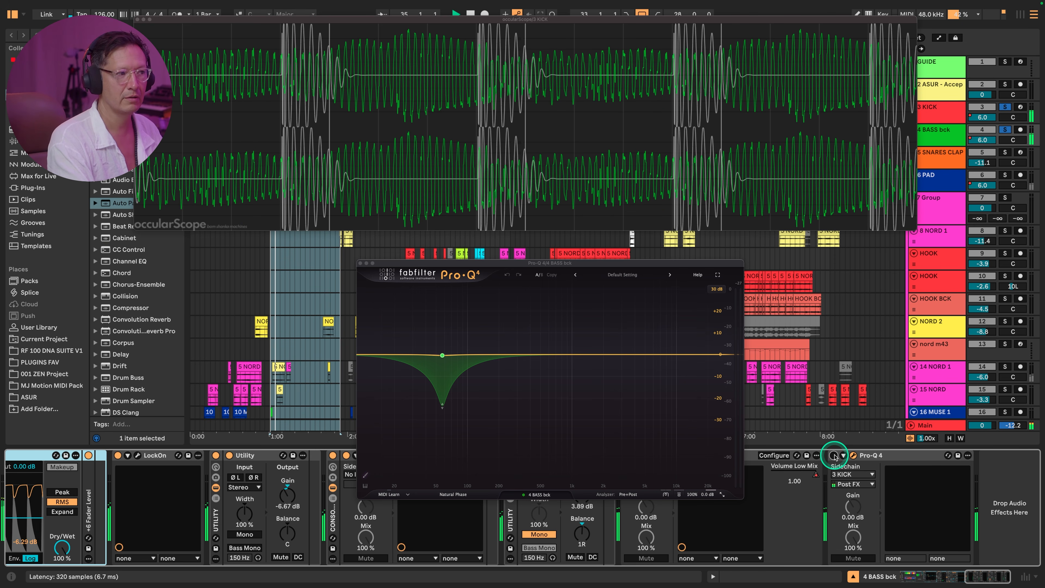
pyautogui.click(834, 456)
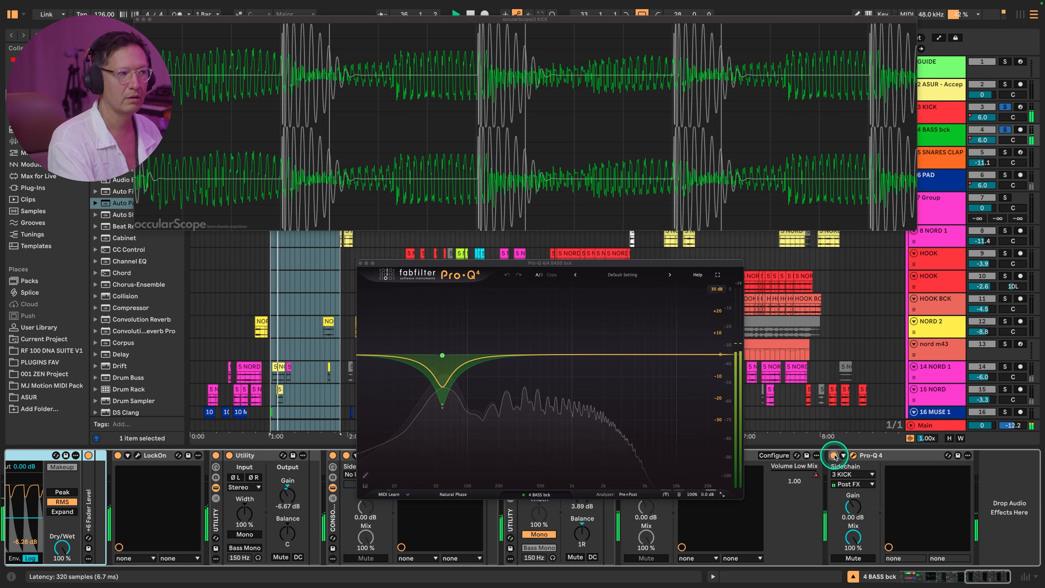
pyautogui.click(834, 455)
pyautogui.click(833, 456)
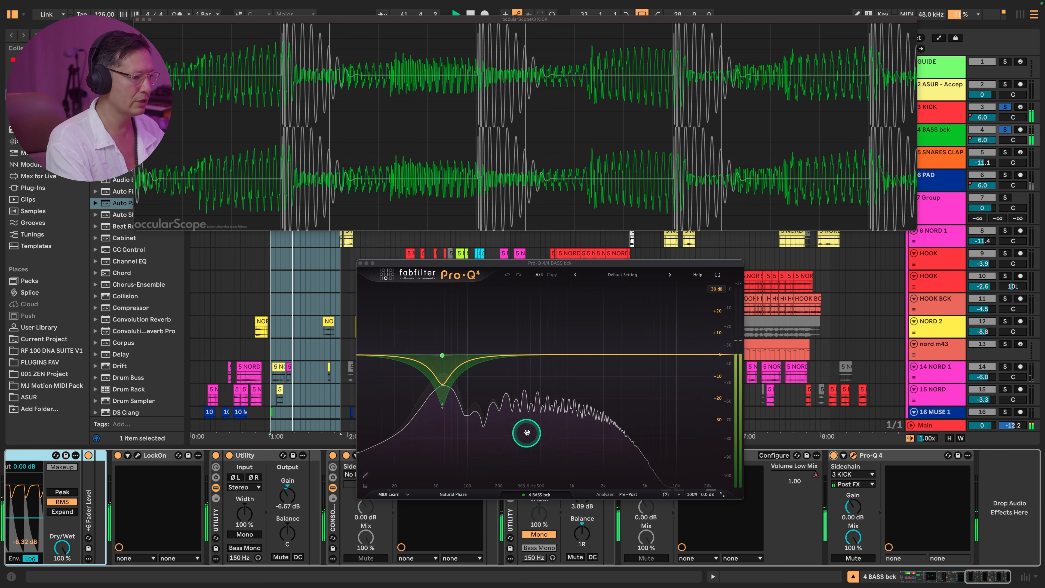
# - Check Pro-Q 4's sidechain source and display the settings of its dynamic EQ band
pyautogui.click(856, 476)
pyautogui.click(856, 475)
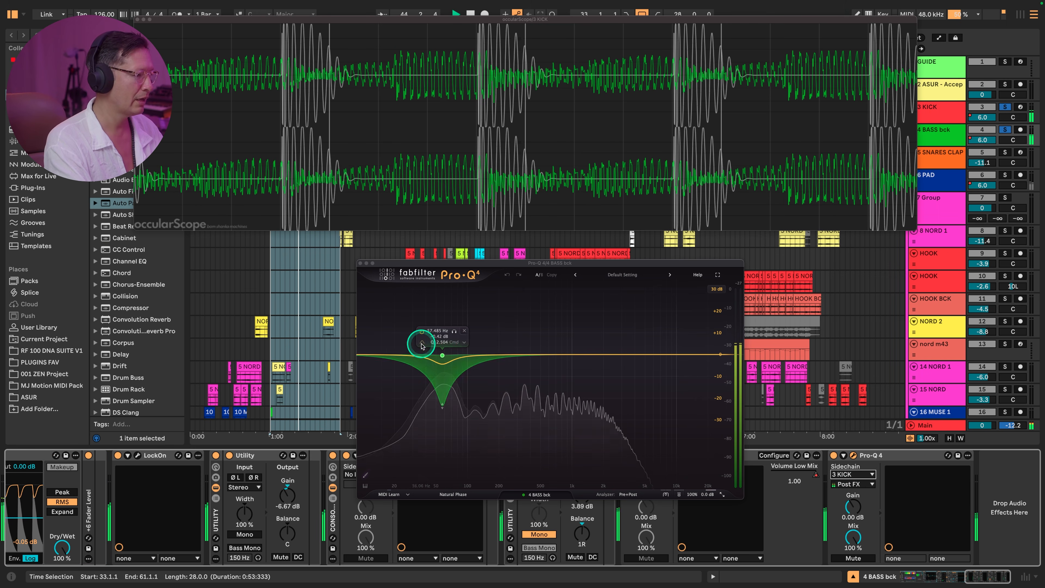
pyautogui.click(444, 356)
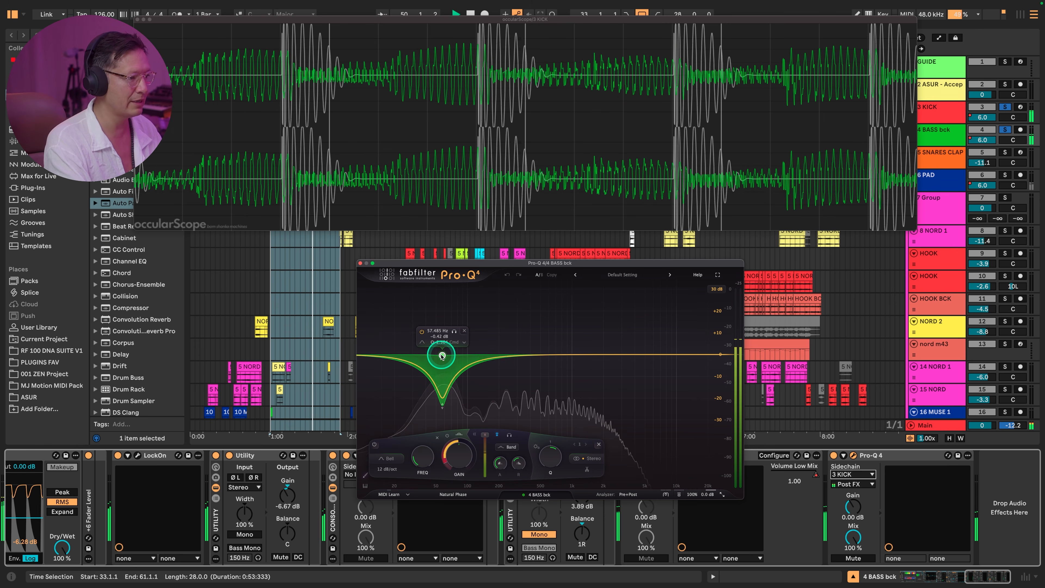
# - Close the Pro-Q 4 and occularScope plug-in windows
pyautogui.click(360, 263)
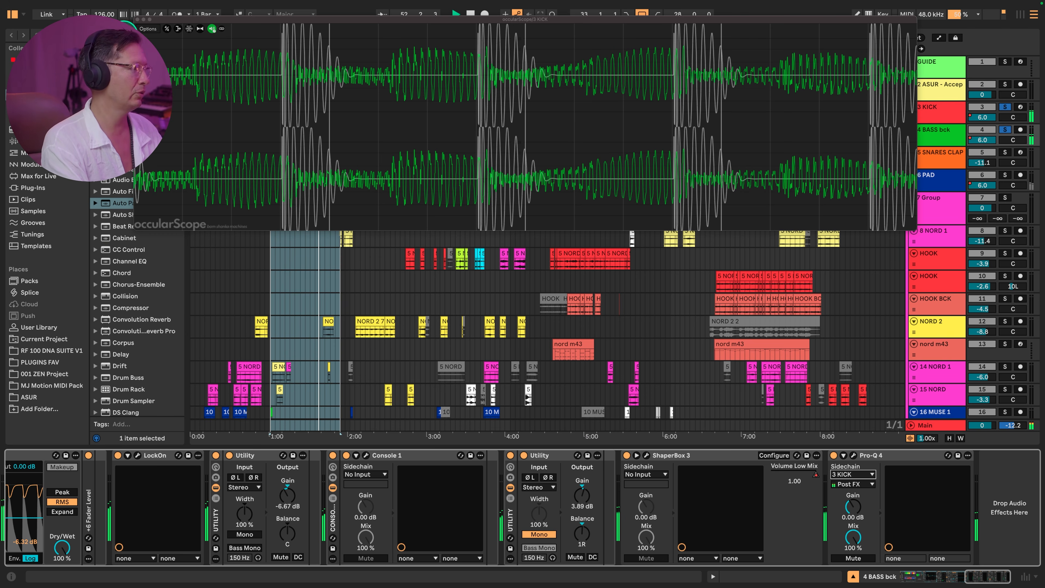
pyautogui.click(137, 20)
# - Show the SNARES CLAPS track's devices and set the arrangement loop to its RIM STRAIGHT clip
pyautogui.click(934, 112)
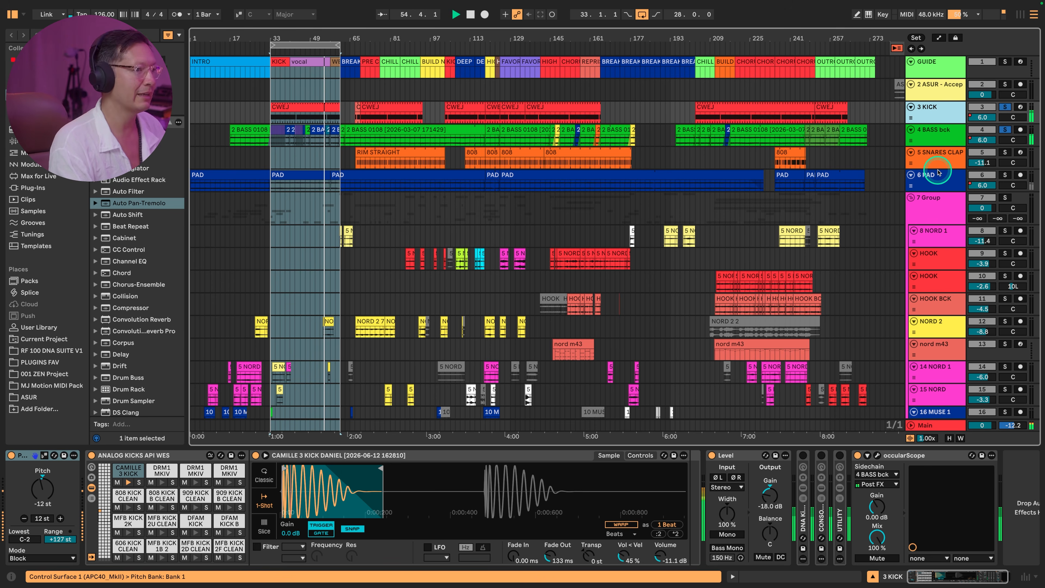
pyautogui.click(937, 155)
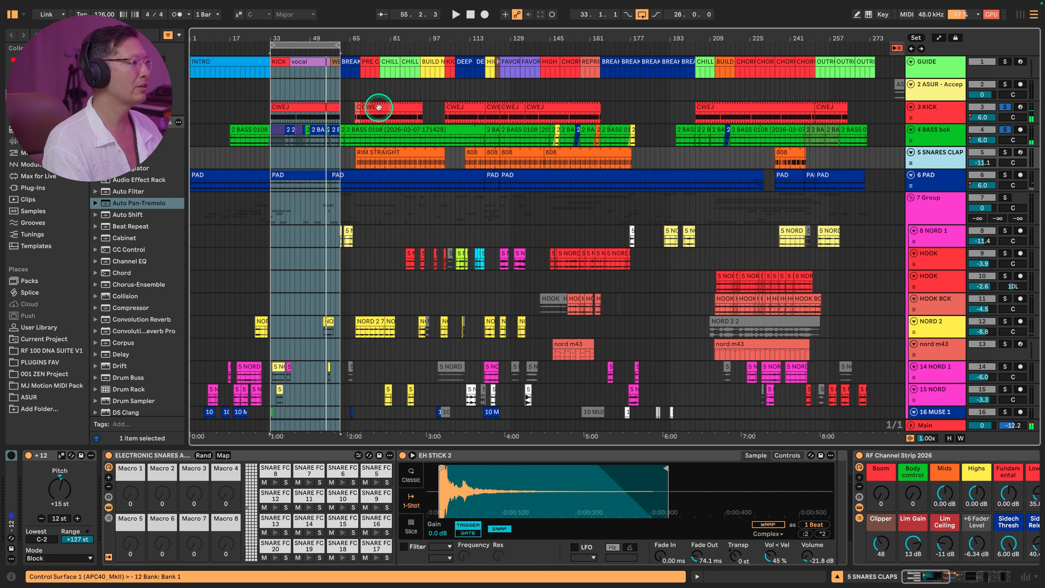
pyautogui.click(385, 153)
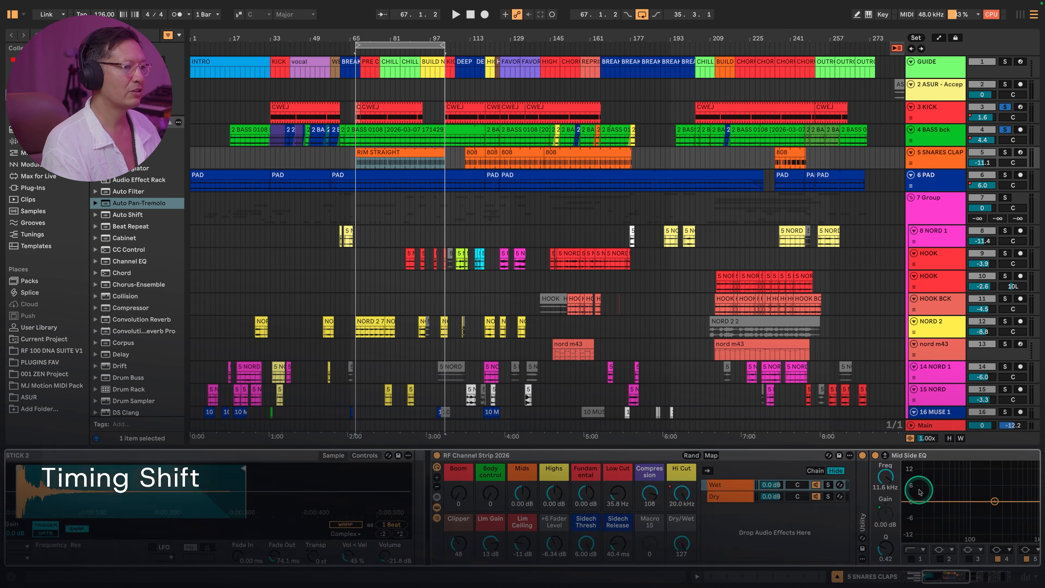
# - Loop the second clip on the SNARE 2 track from bar 217 for 30 bars and select the looped time range
pyautogui.scroll(-10, 774, 347)
pyautogui.click(754, 154)
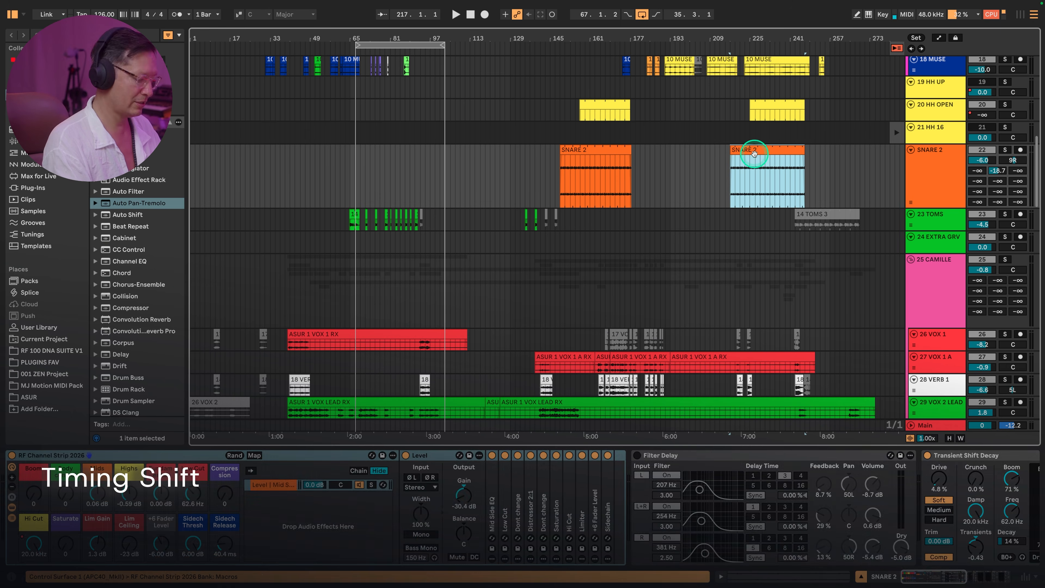
pyautogui.press('super+l')
pyautogui.doubleClick(930, 179)
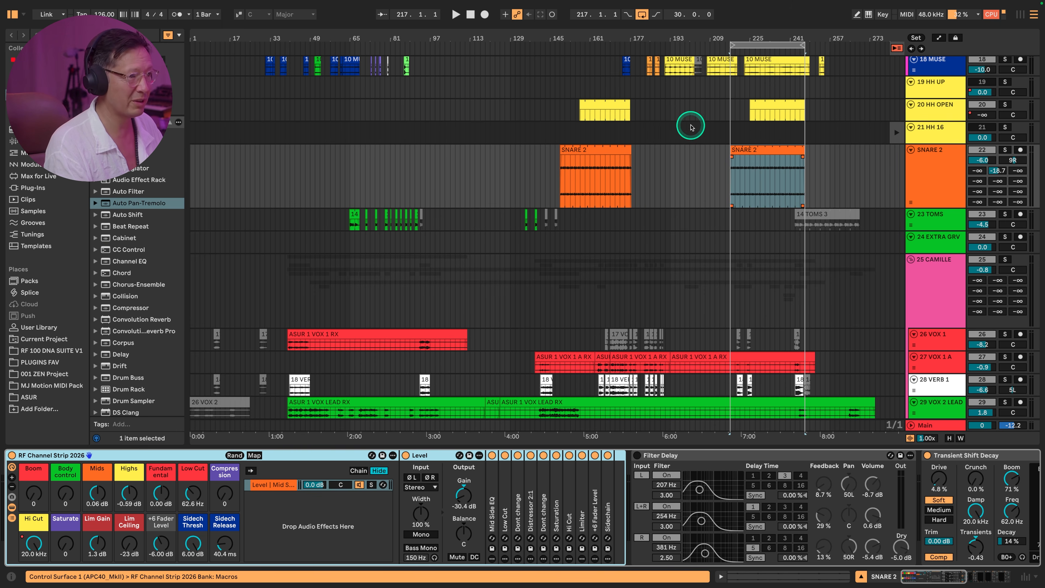
pyautogui.click(786, 43)
pyautogui.scroll(10, 804, 147)
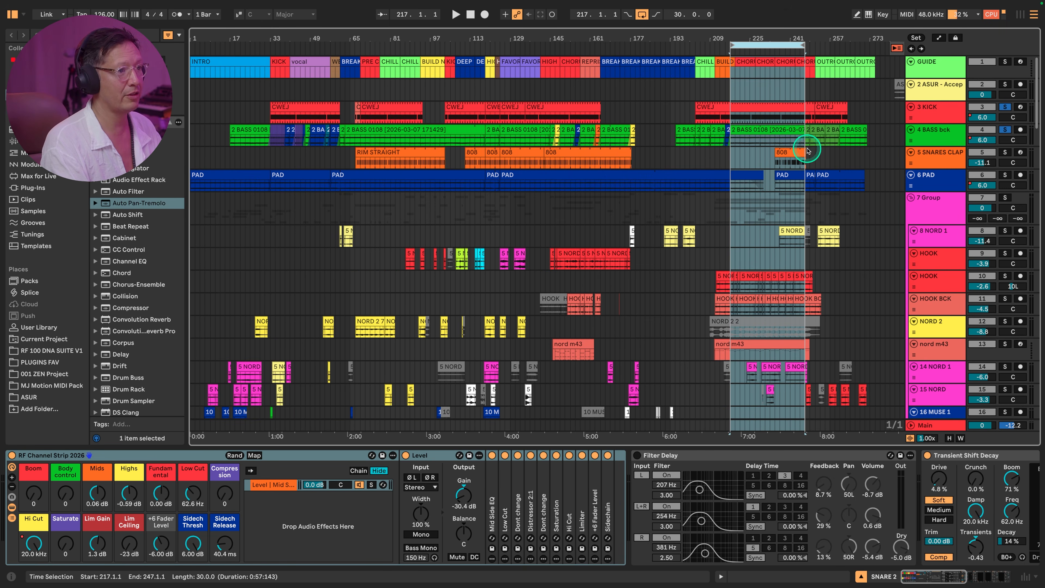
# - Turn off the InPhase plug-in on the SNARE 2 track and take the KICK and BASS bck tracks out of solo
pyautogui.hscroll(10, 977, 464)
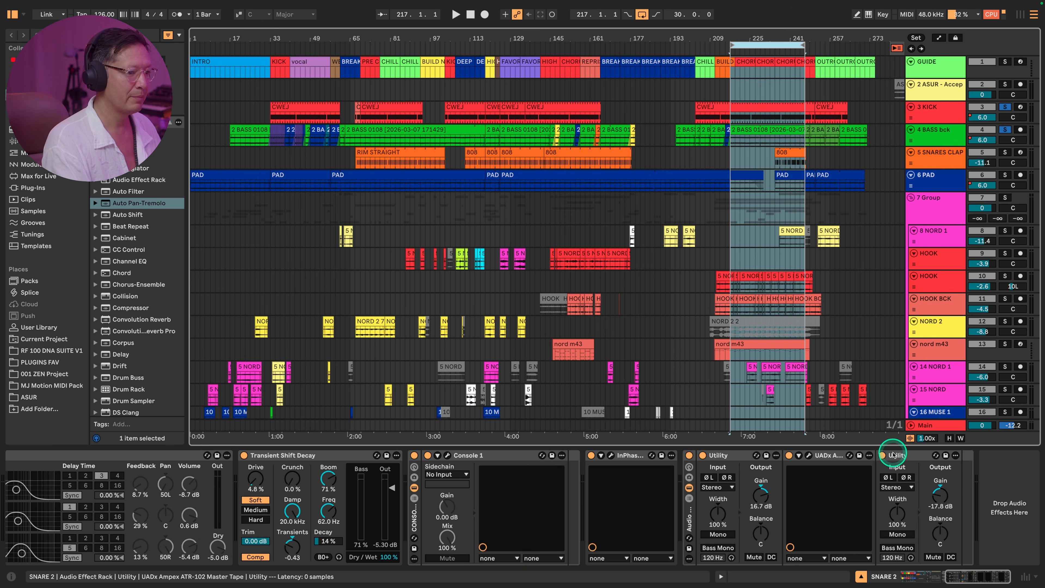
pyautogui.click(591, 455)
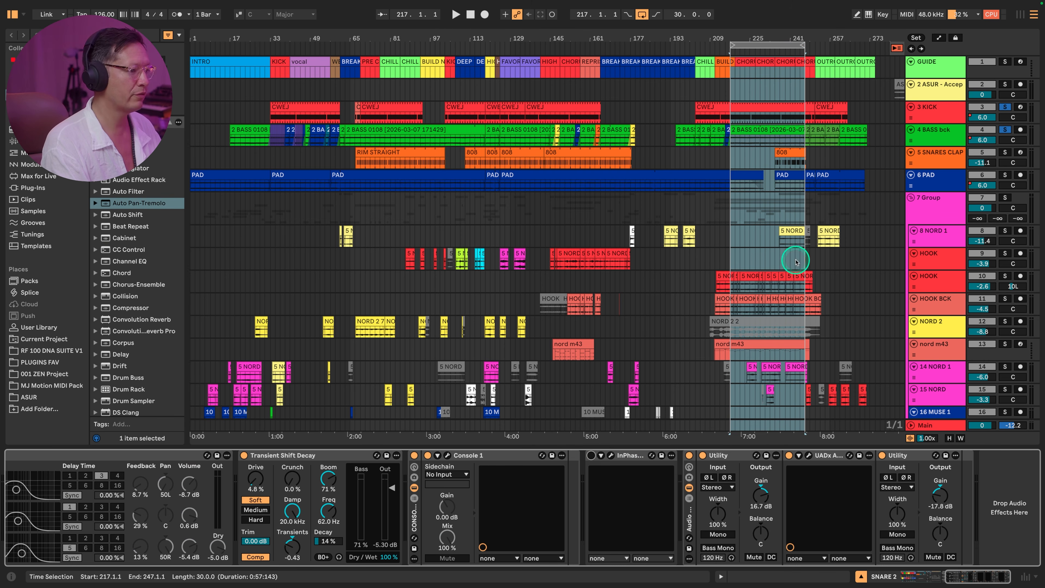
pyautogui.click(1005, 108)
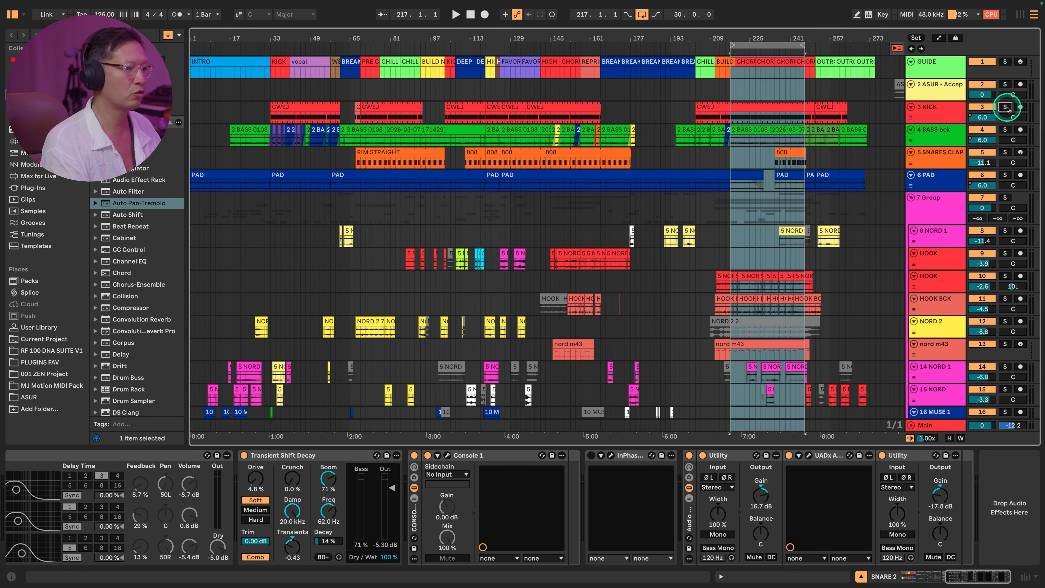
pyautogui.scroll(-15, 751, 166)
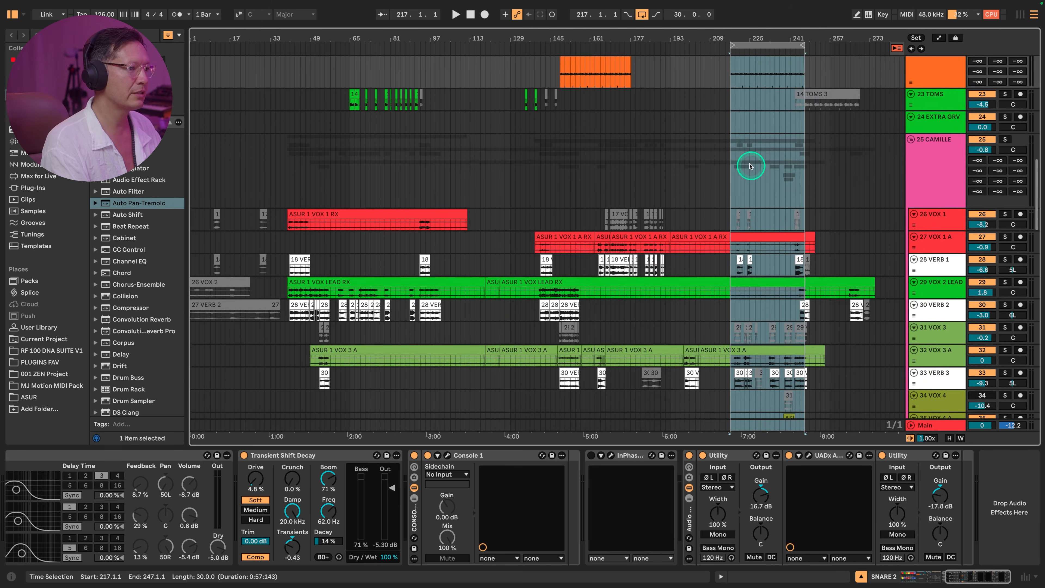
# - Play the looped section, select the SNARE 2 track and open its InPhase plug-in window above the arrangement
pyautogui.scroll(6, 750, 166)
pyautogui.click(759, 45)
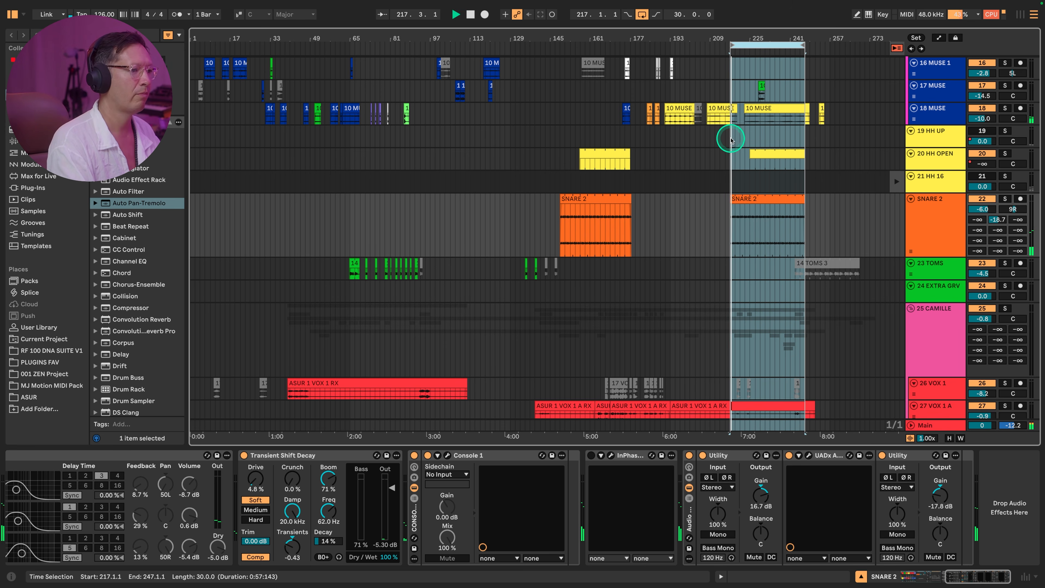
pyautogui.click(939, 218)
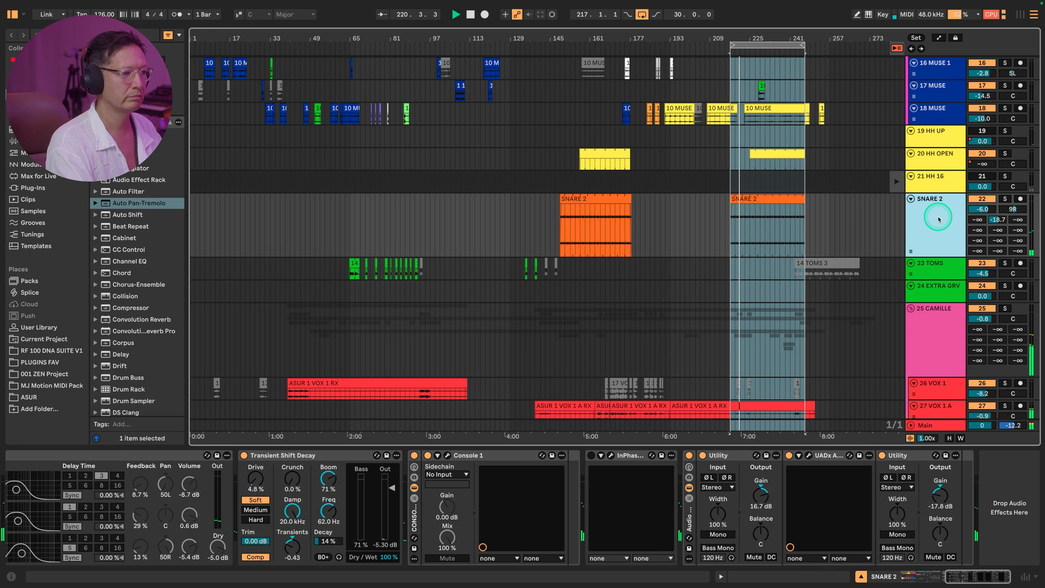
pyautogui.click(684, 358)
pyautogui.click(611, 456)
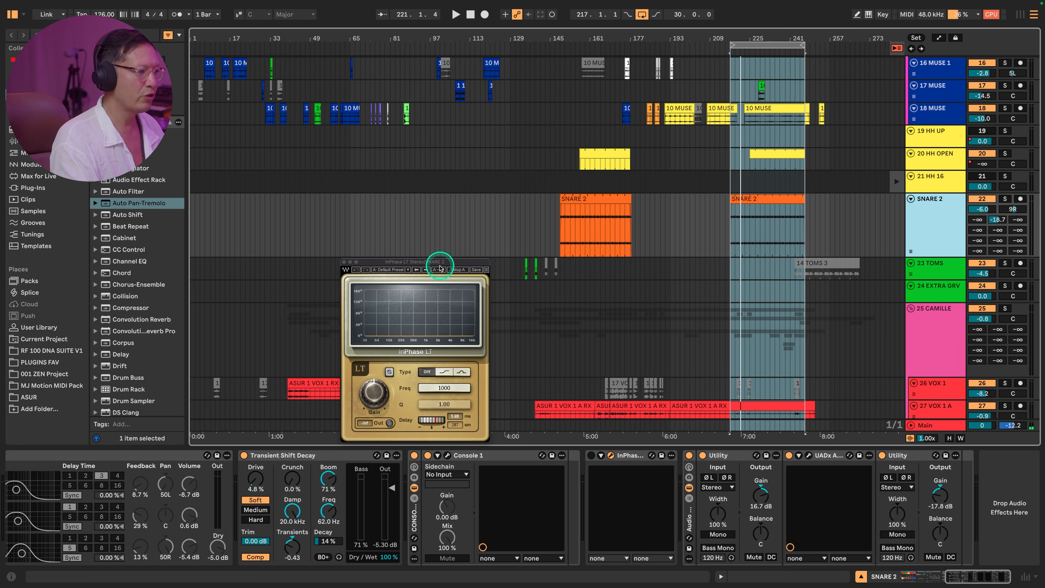
pyautogui.moveTo(438, 264); pyautogui.dragTo(501, 138)
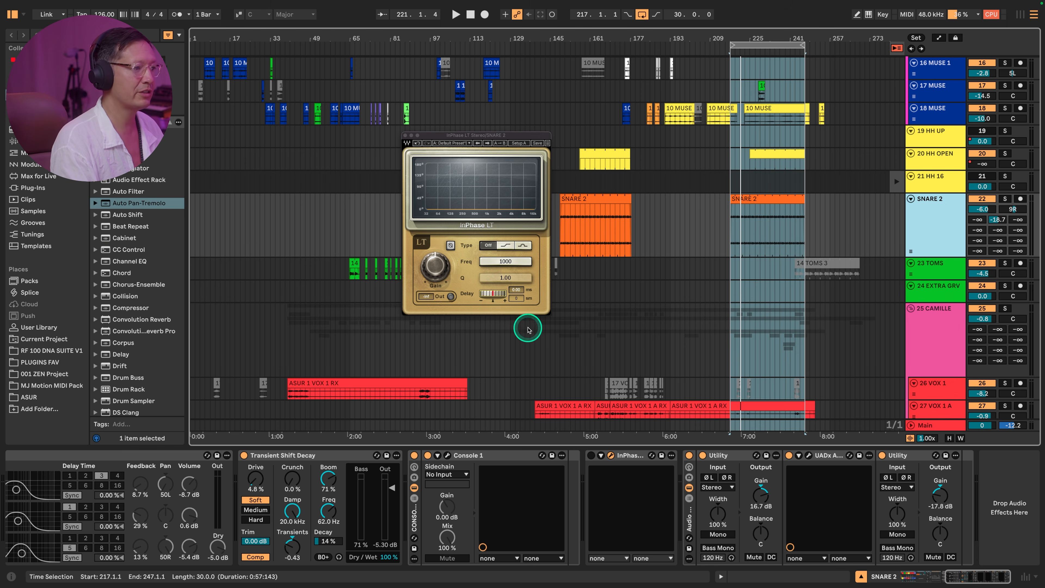
# - Turn on InPhase on SNARE 2, set its delay to 5.16 ms during playback and compare against bypass
pyautogui.click(589, 456)
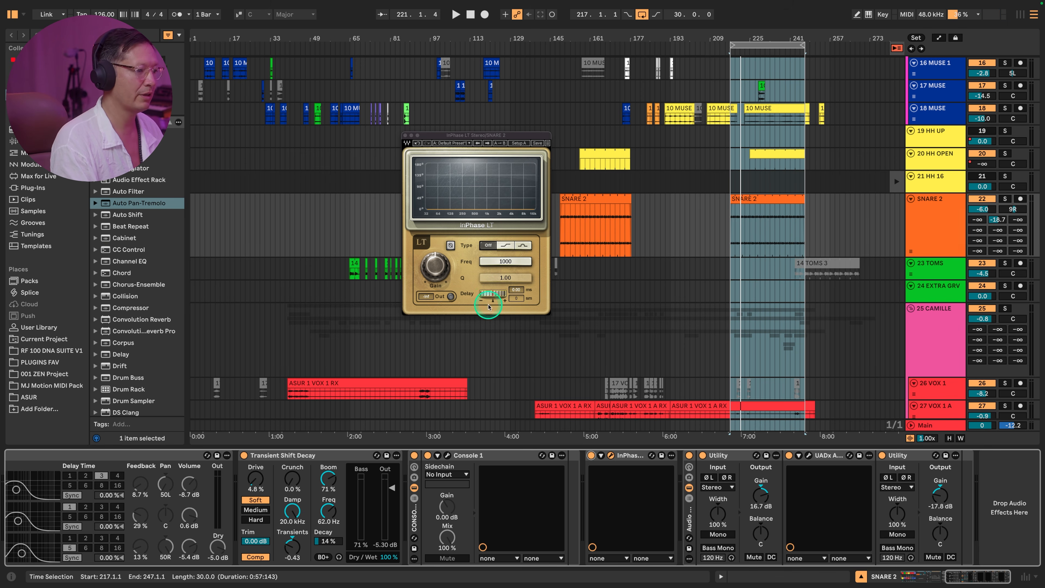
pyautogui.press('space')
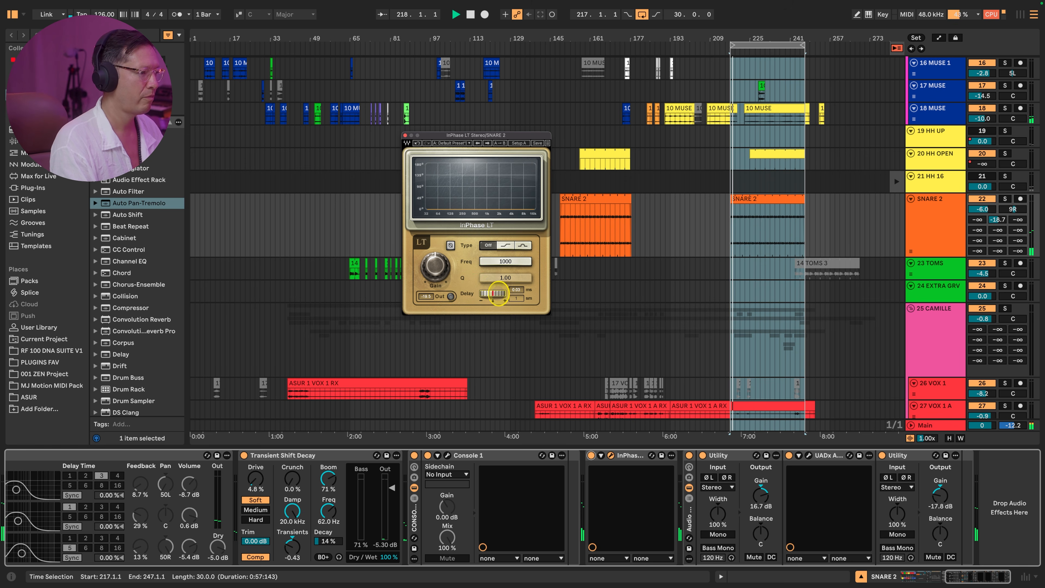
pyautogui.moveTo(500, 293); pyautogui.dragTo(576, 304)
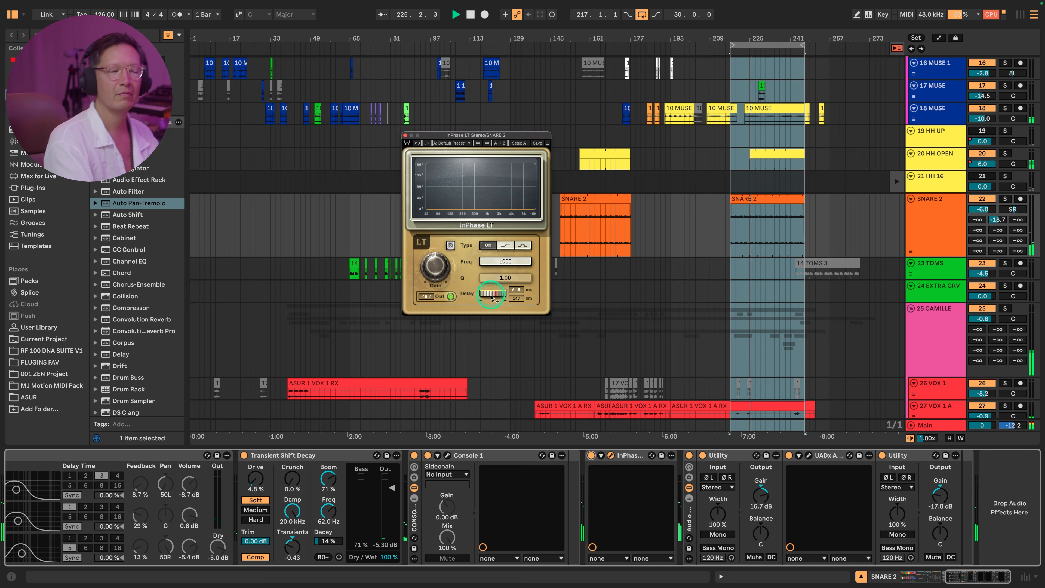
pyautogui.click(591, 455)
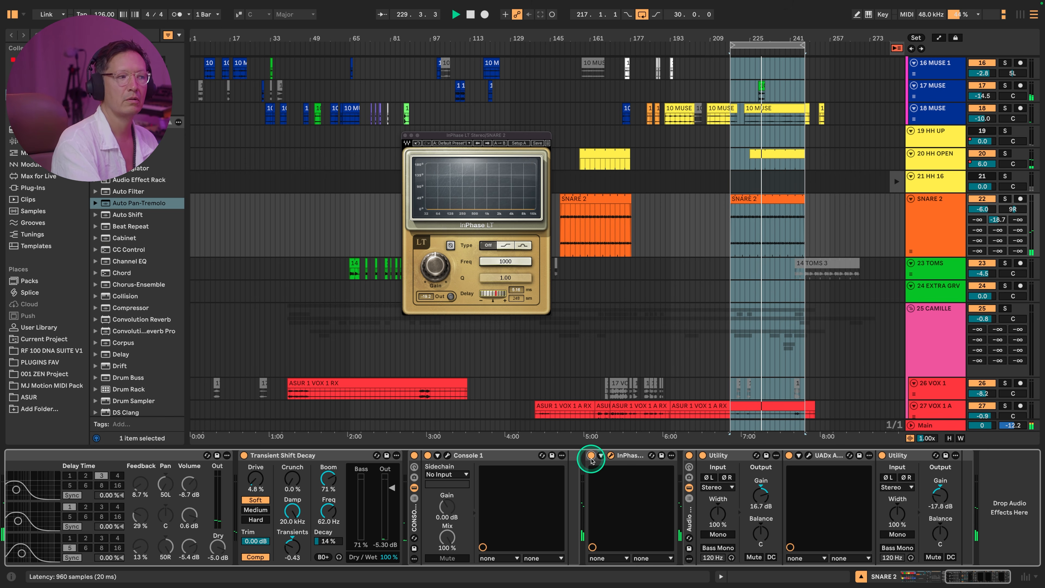
pyautogui.click(590, 456)
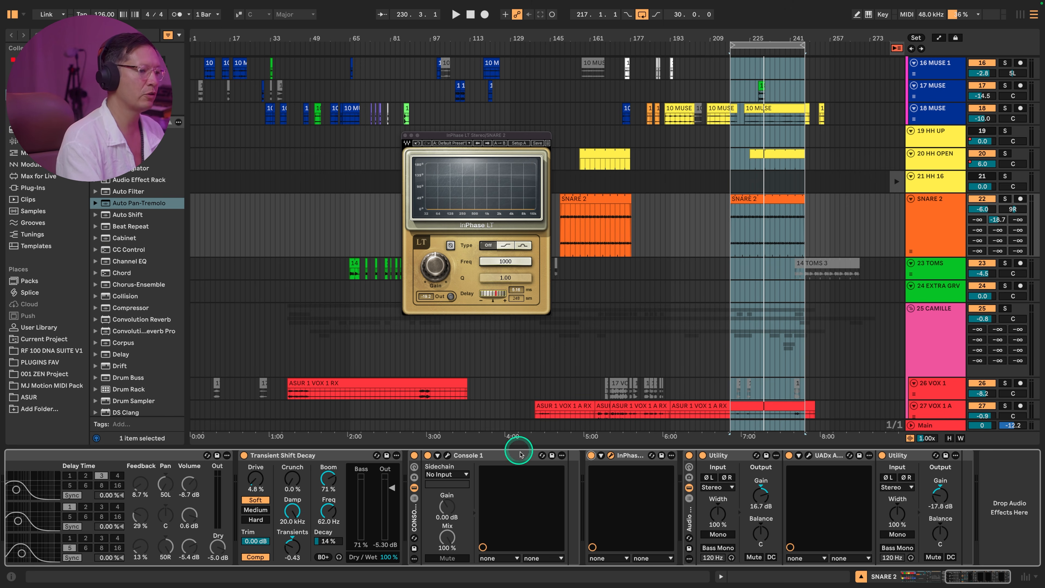
# - Unfold the InPhase device's parameters on SNARE 2 and close its plug-in window
pyautogui.click(601, 456)
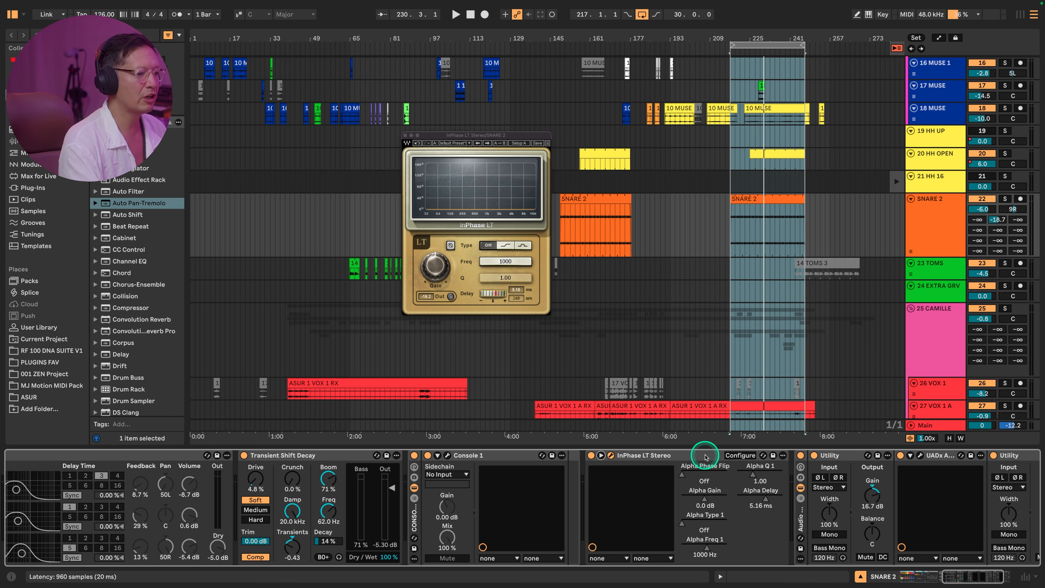
pyautogui.scroll(10, 786, 417)
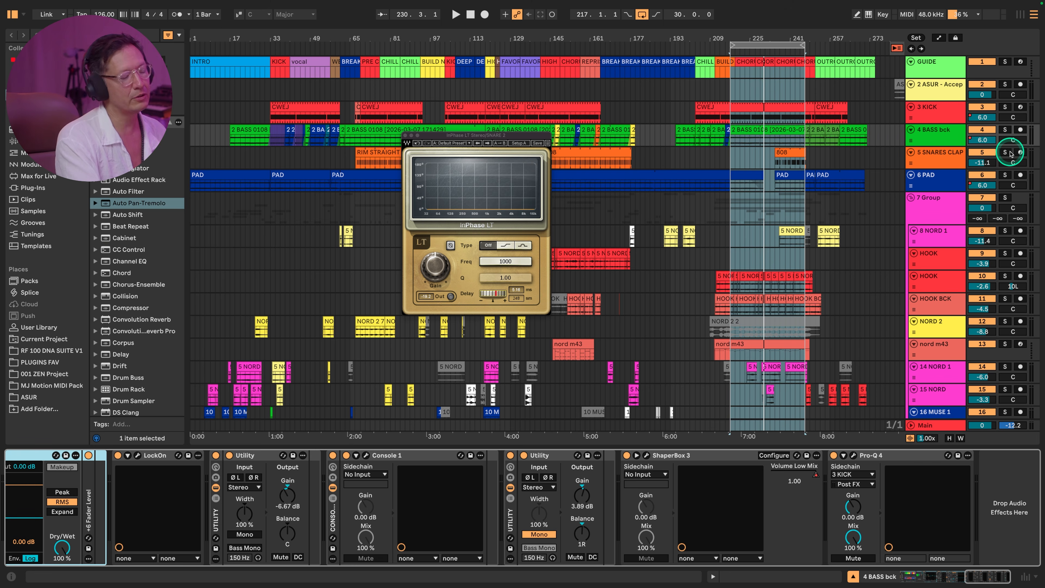
pyautogui.click(405, 135)
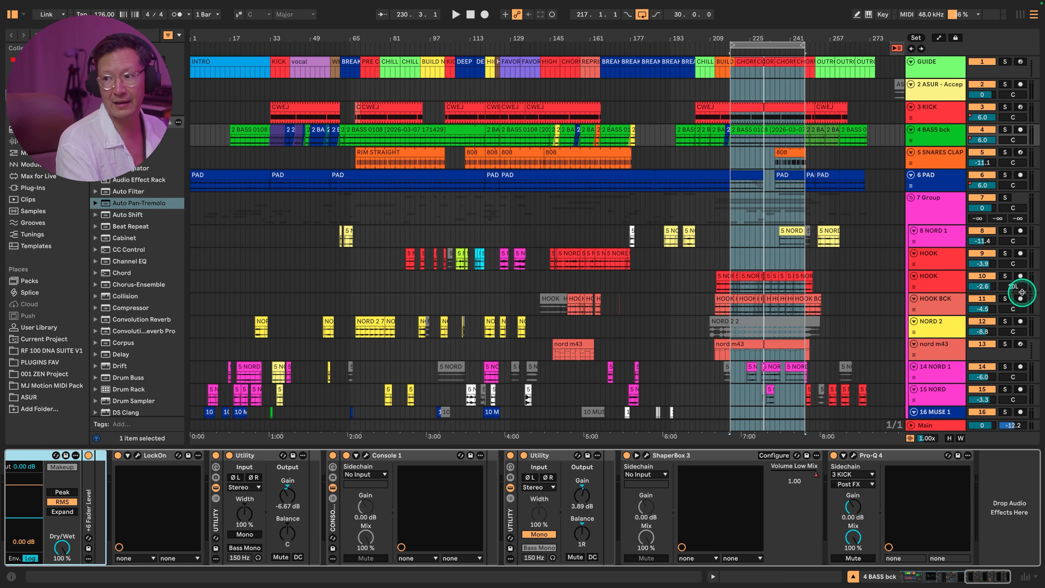
# - Show the return tracks and open the UltraReverb plug-in on the B REV DRM return
pyautogui.scroll(-15, 860, 240)
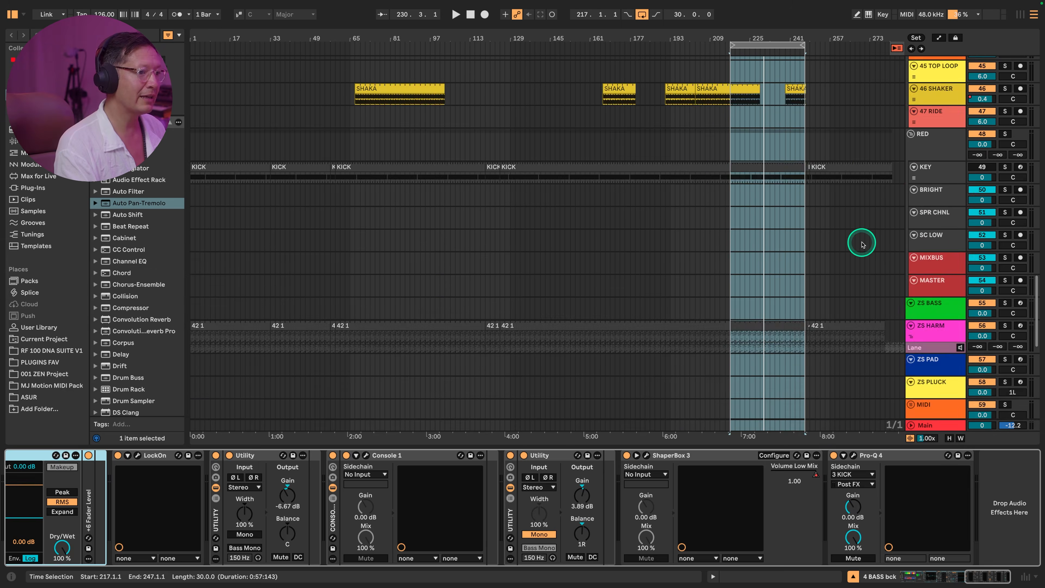
pyautogui.hotkey('ctrl', 'alt', 'r')
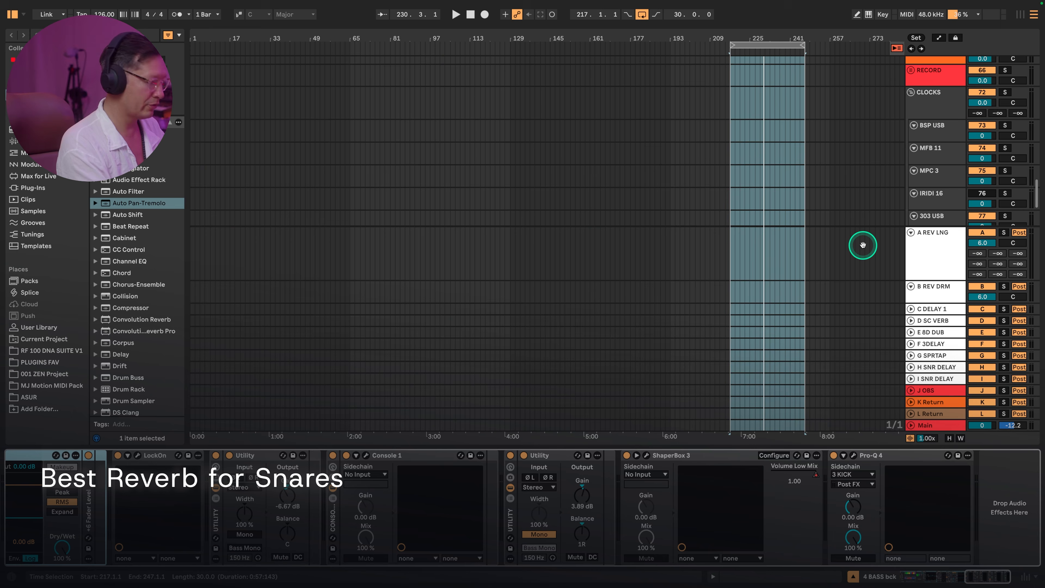
pyautogui.click(938, 290)
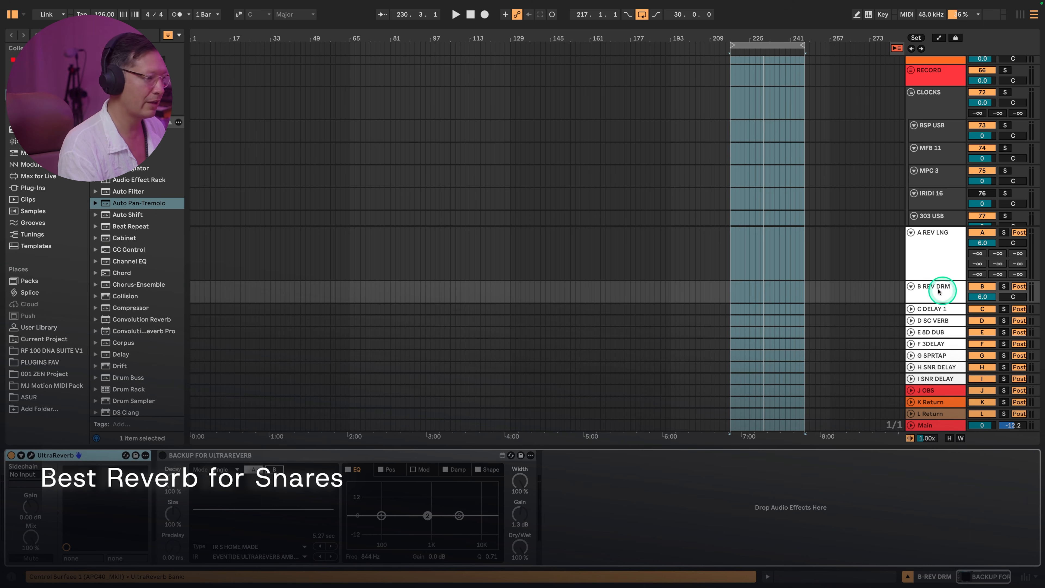
pyautogui.click(32, 456)
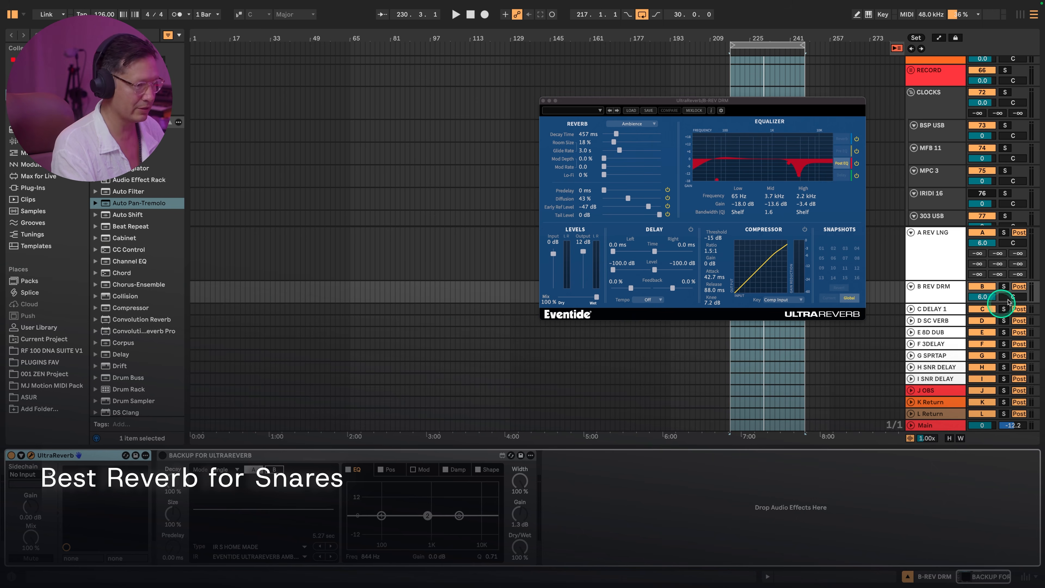
pyautogui.moveTo(704, 103); pyautogui.dragTo(492, 94)
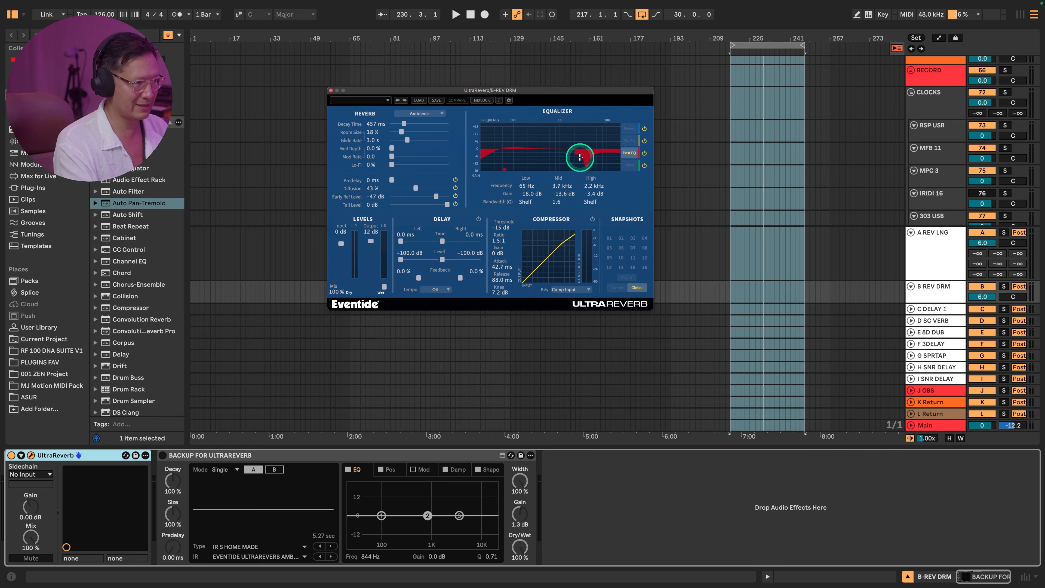
# - Hide the return tracks and solo the SNARE 2 track
pyautogui.click(937, 264)
pyautogui.press('alt+super+r')
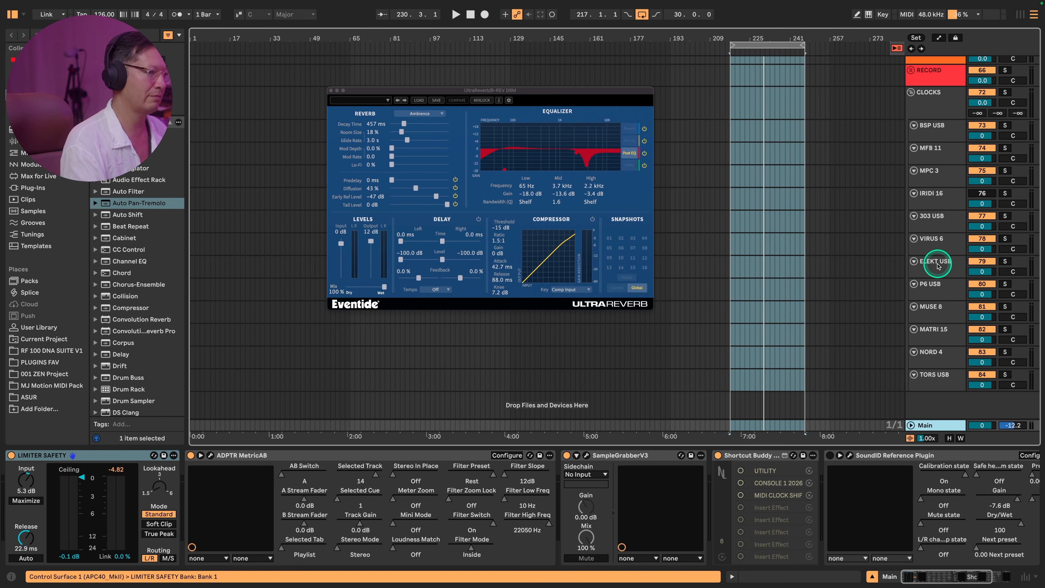
pyautogui.scroll(20, 660, 237)
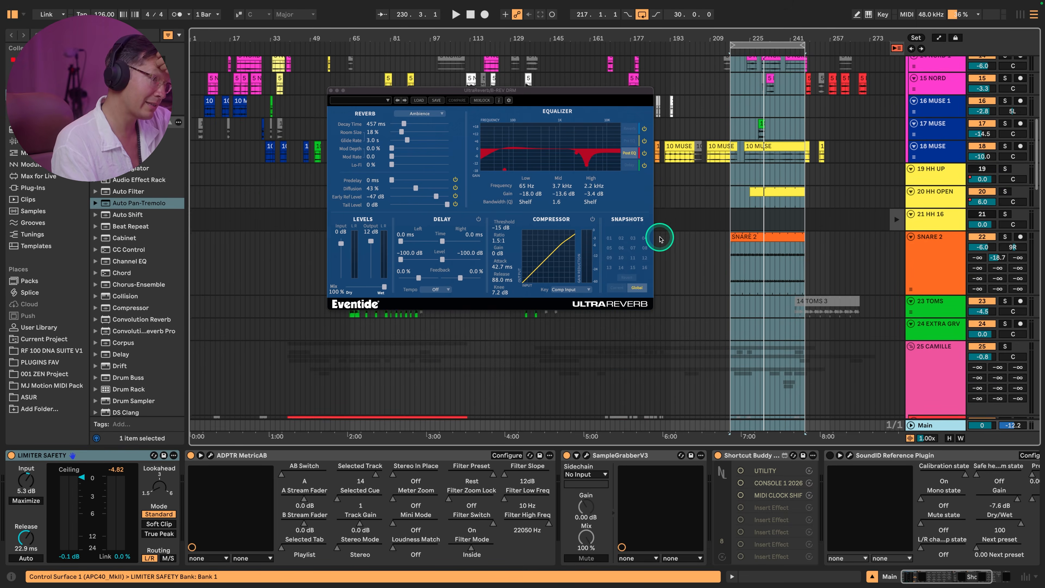
pyautogui.scroll(1, 659, 239)
pyautogui.click(948, 284)
pyautogui.click(1008, 252)
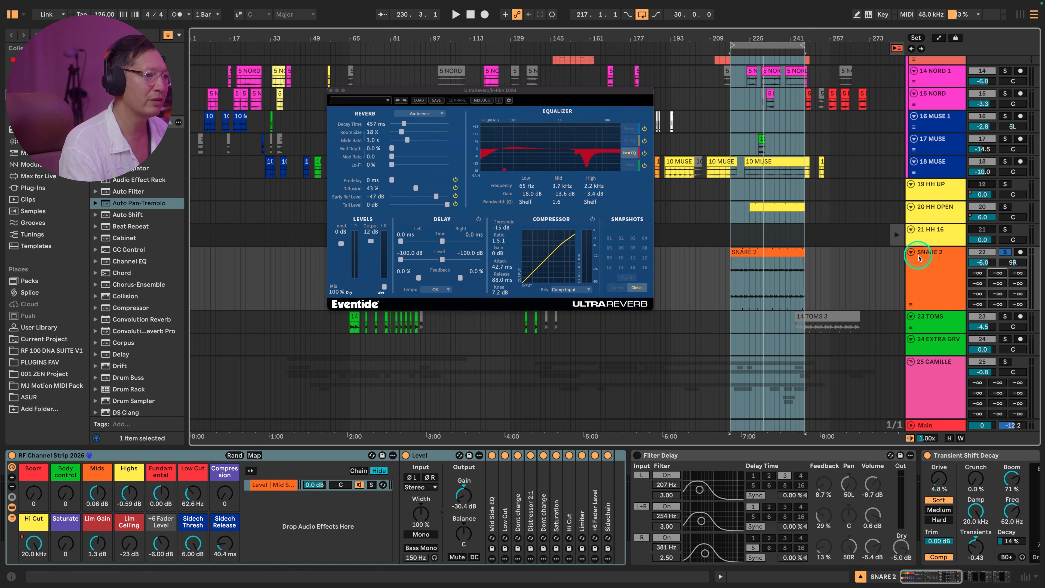
# - Audition the soloed SNARE 2 with its B REV DRM send at -18.7 dB and take it out of solo
pyautogui.click(932, 277)
pyautogui.press('space')
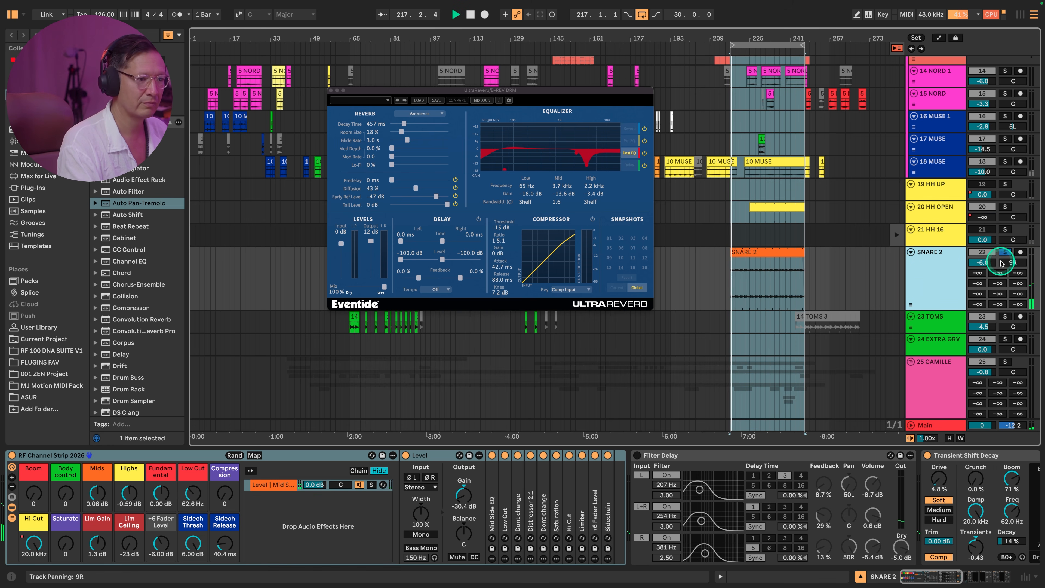
pyautogui.moveTo(999, 274)
pyautogui.mouseDown()
pyautogui.moveTo(1000, 287)
pyautogui.moveTo(998, 272)
pyautogui.mouseUp()
pyautogui.click(944, 268)
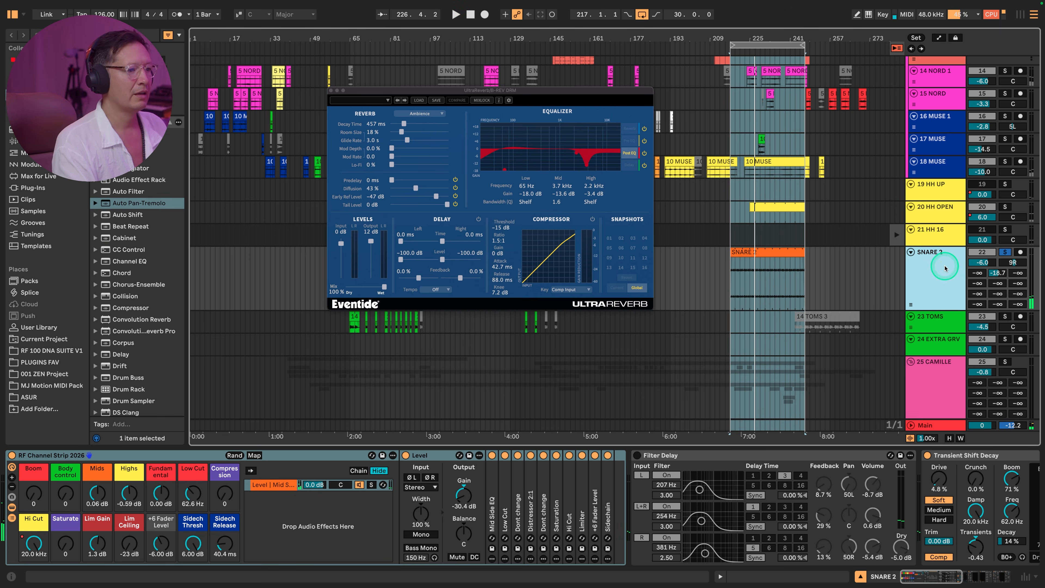
pyautogui.click(1004, 252)
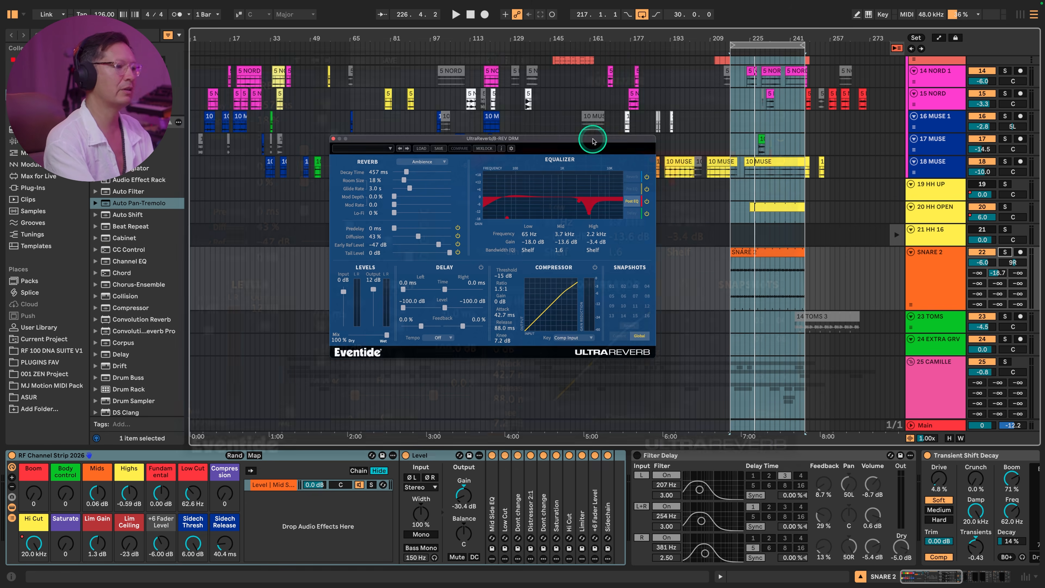
# - Show the return tracks again, select B REV DRM and toggle its BACKUP FOR ULTRAREVERB device
pyautogui.moveTo(583, 136); pyautogui.dragTo(588, 159)
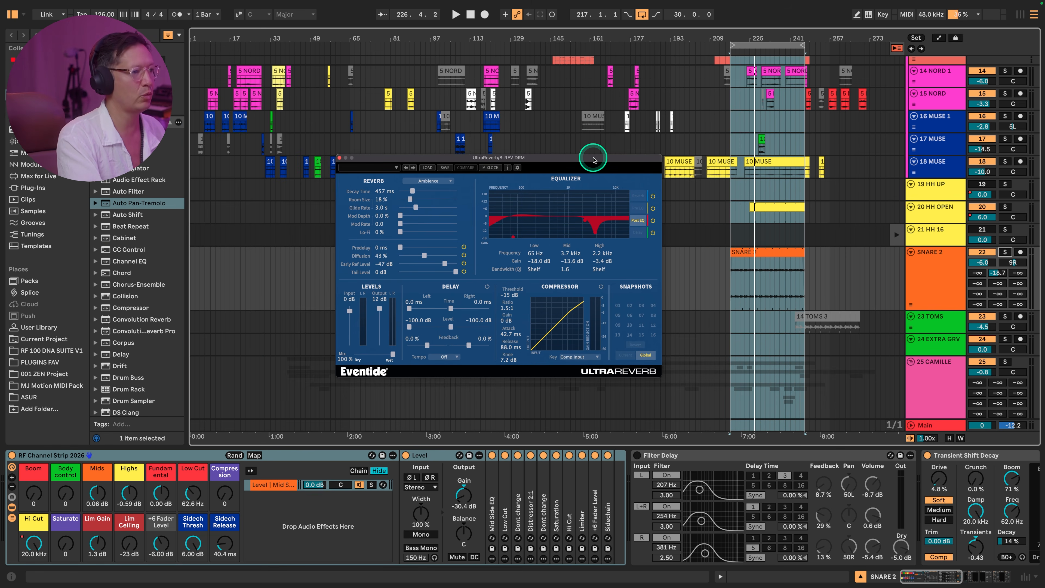
pyautogui.moveTo(593, 160); pyautogui.dragTo(596, 166)
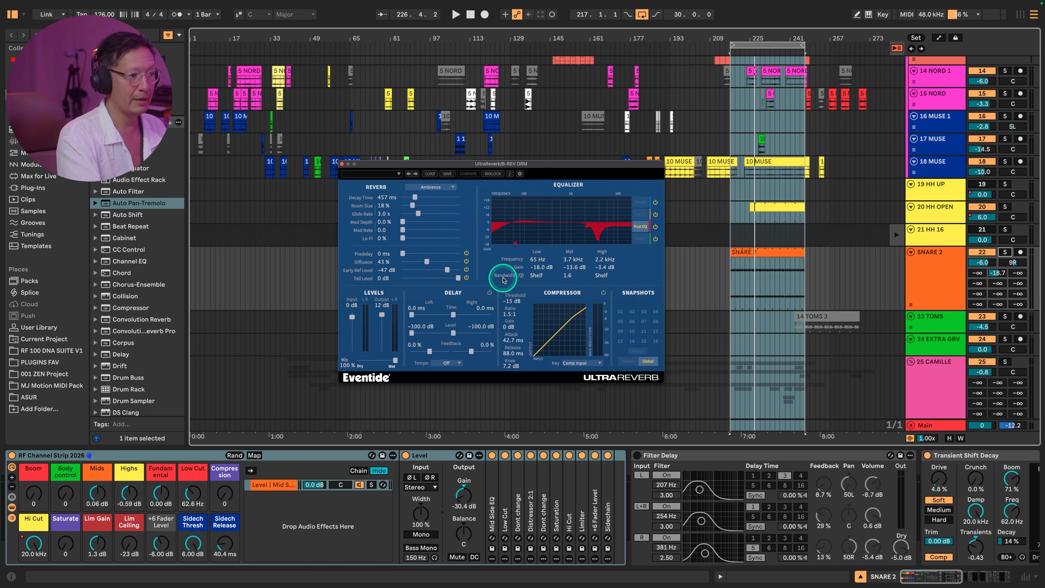
pyautogui.scroll(-10, 895, 281)
pyautogui.scroll(-10, 895, 281)
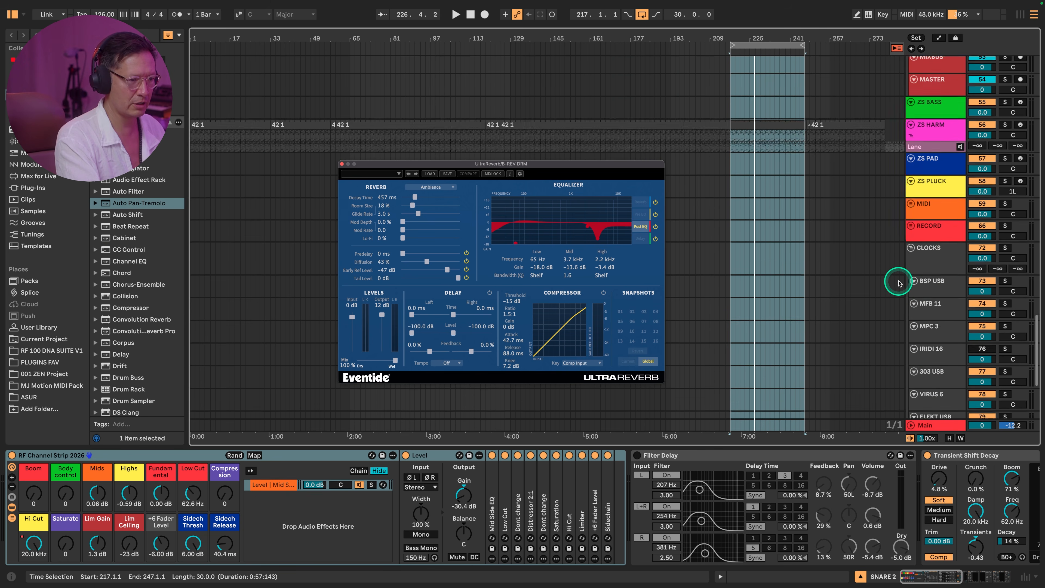
pyautogui.scroll(5, 935, 259)
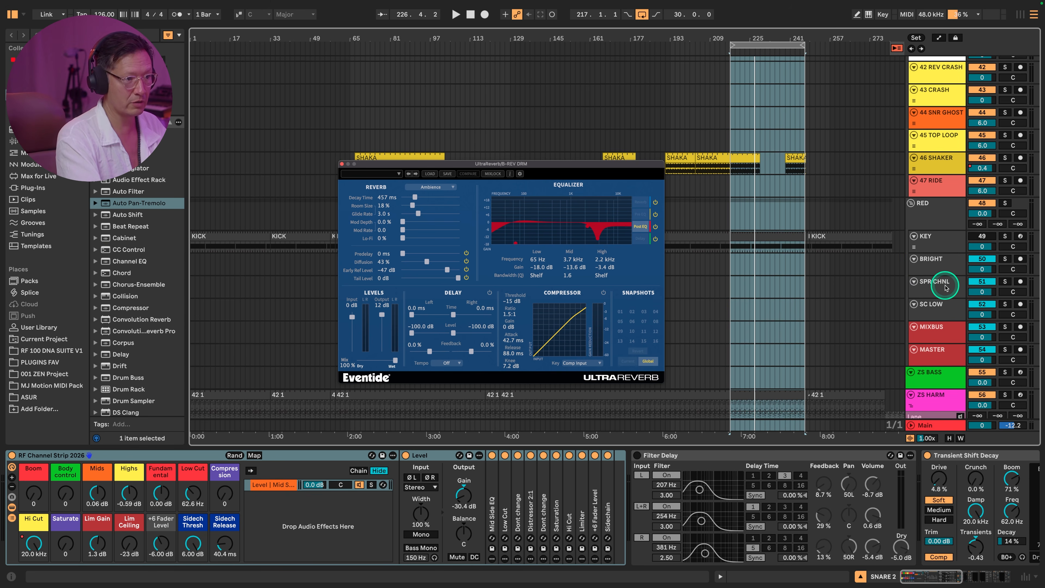
pyautogui.scroll(-15, 943, 305)
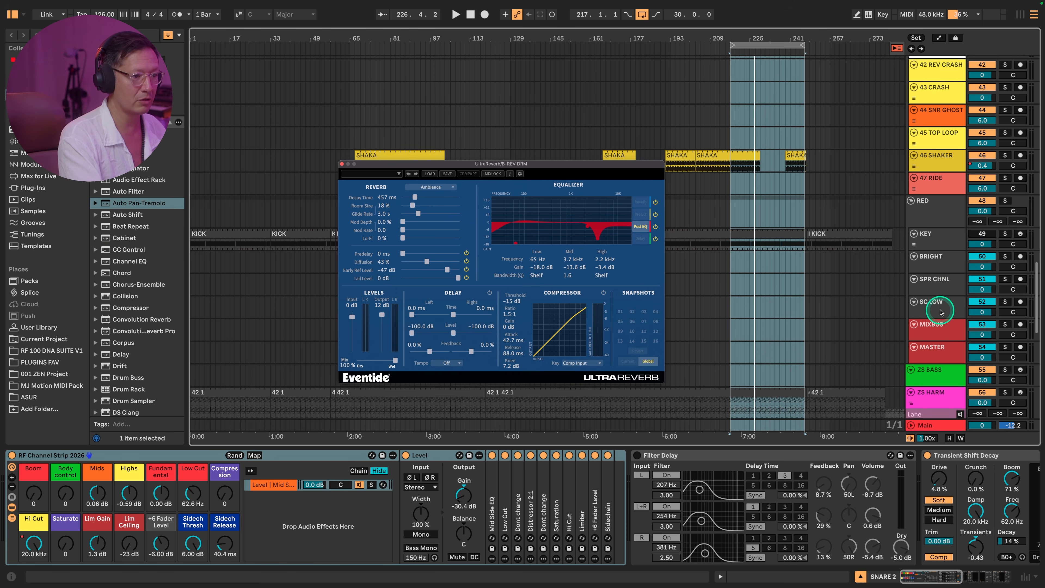
pyautogui.press('super+alt+r')
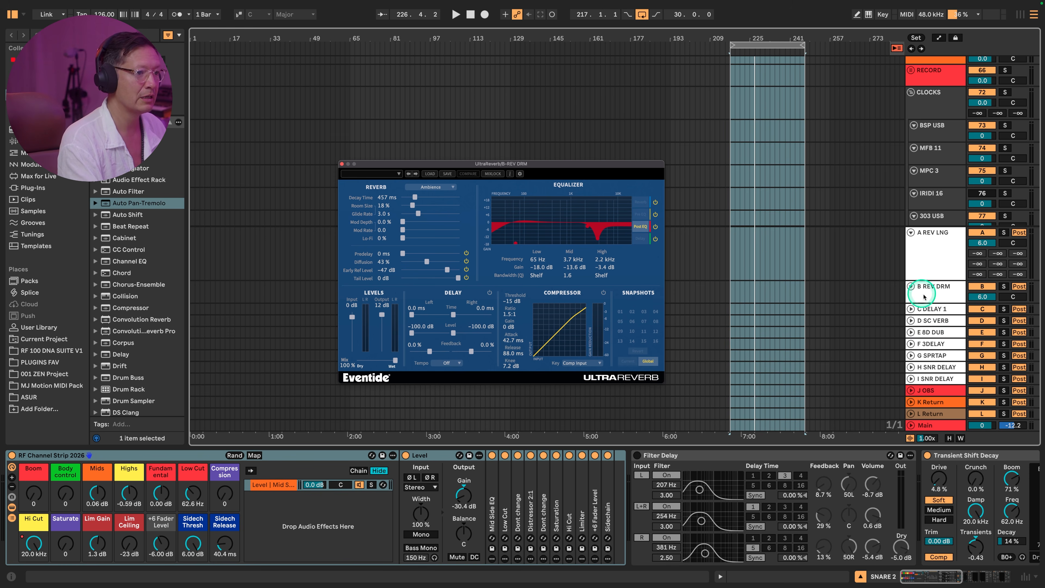
pyautogui.doubleClick(940, 297)
pyautogui.click(162, 455)
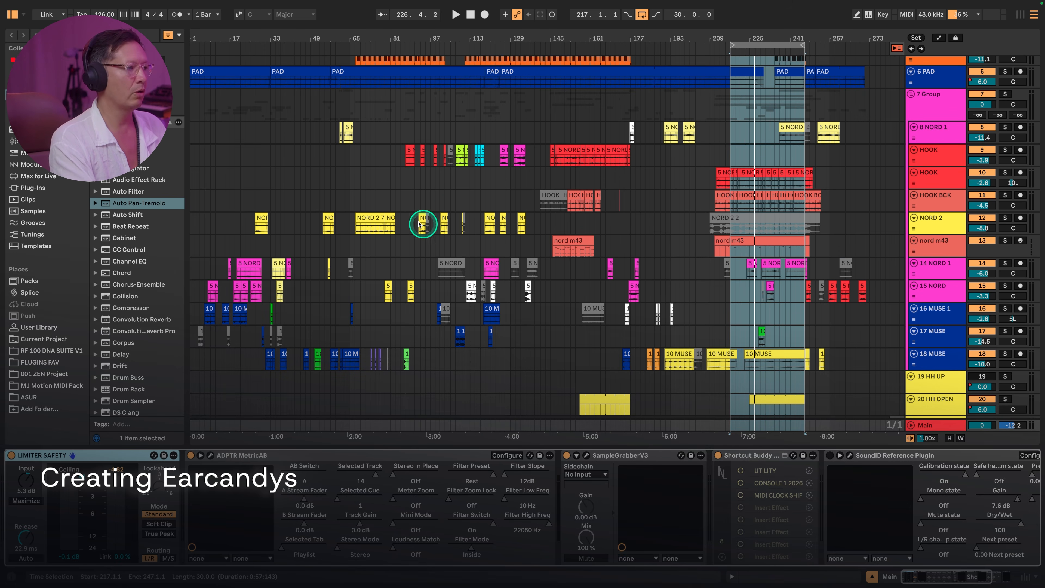
# - Play from the 14 NORD 1 clip at bar 19 and take the tracks of the 7 Group out of solo
pyautogui.click(247, 263)
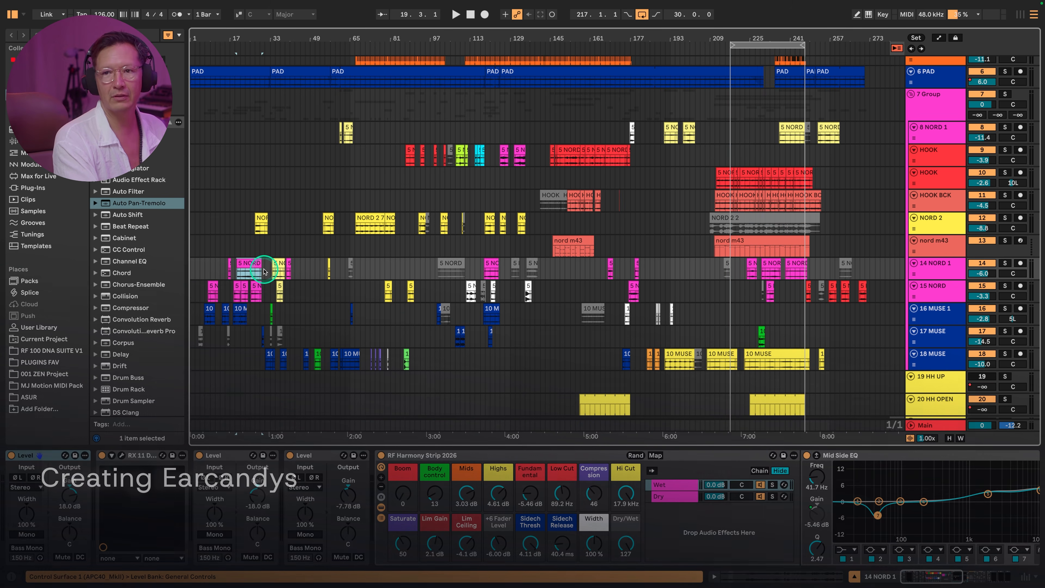
pyautogui.press('space')
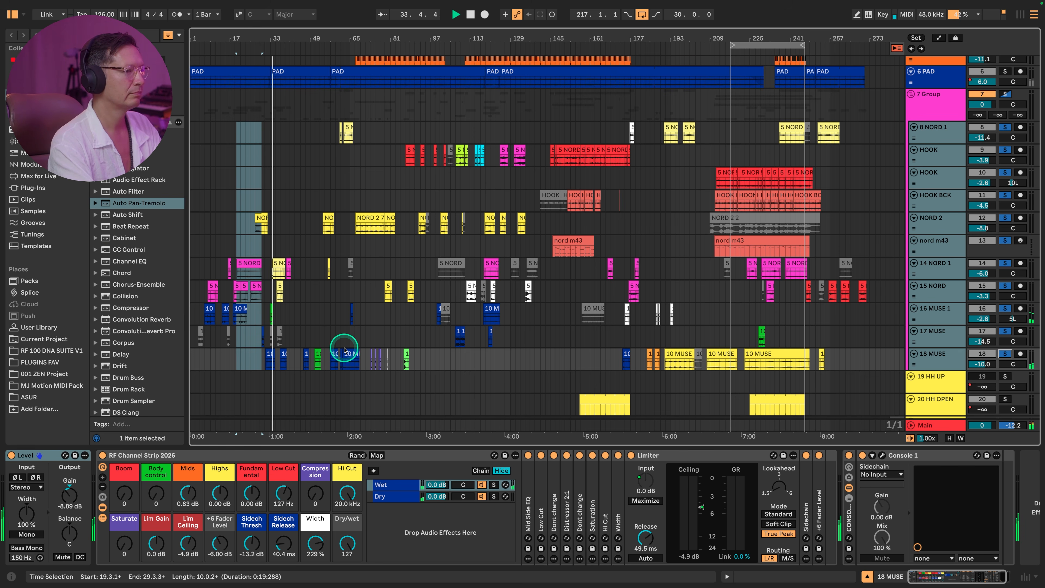
pyautogui.click(1006, 128)
# - Play the full arrangement from just before the first 18 MUSE clip to hear the ear candy in context
pyautogui.click(259, 360)
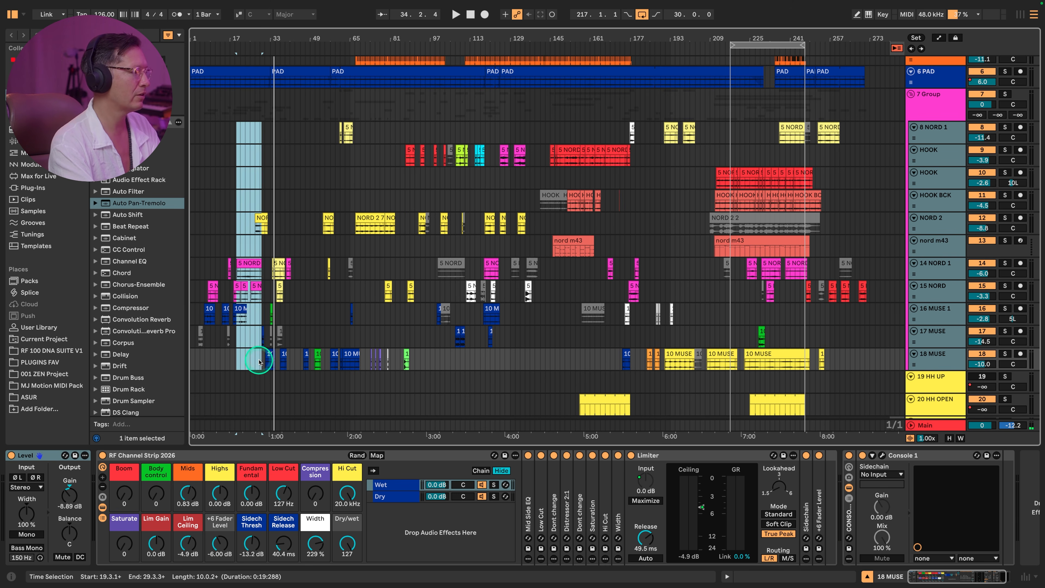
pyautogui.click(257, 358)
pyautogui.press('space')
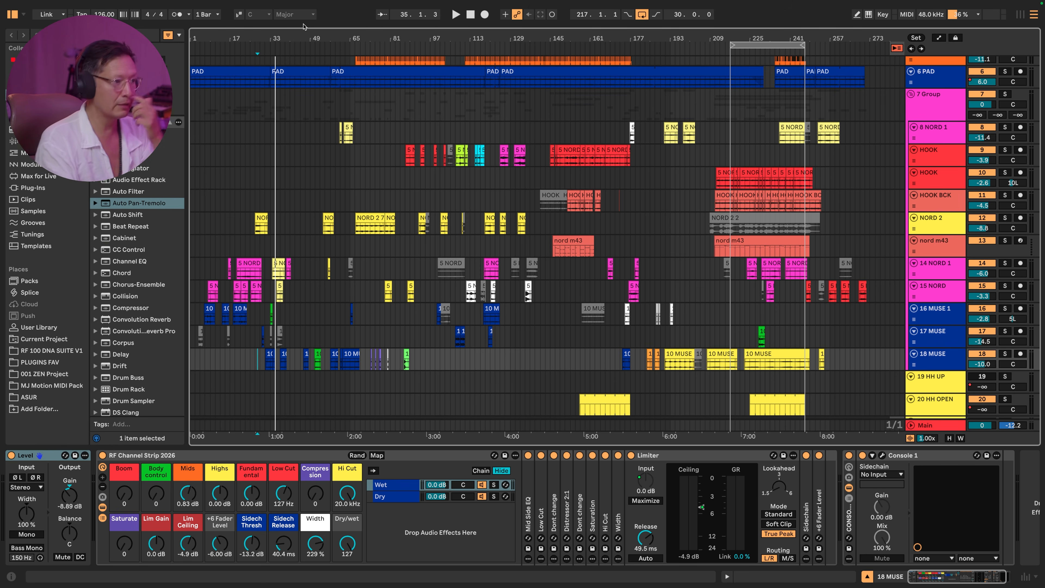
pyautogui.click(631, 63)
pyautogui.click(938, 163)
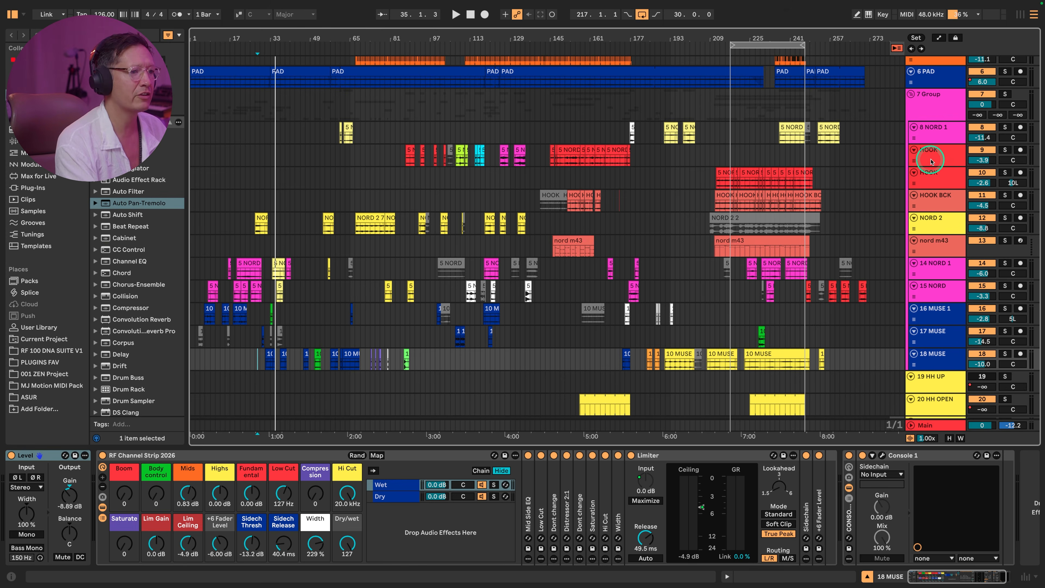
# - Set the loop around the red HOOK clips on track 9, from bar 145 to bar 177
pyautogui.click(774, 47)
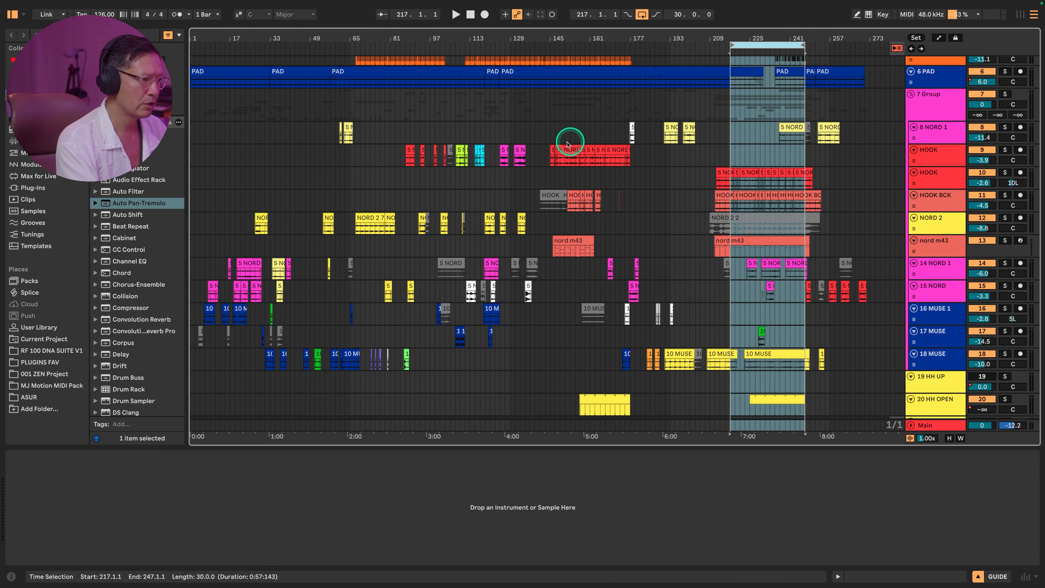
pyautogui.click(552, 148)
pyautogui.keyDown('shift'); pyautogui.click(627, 149); pyautogui.keyUp('shift')
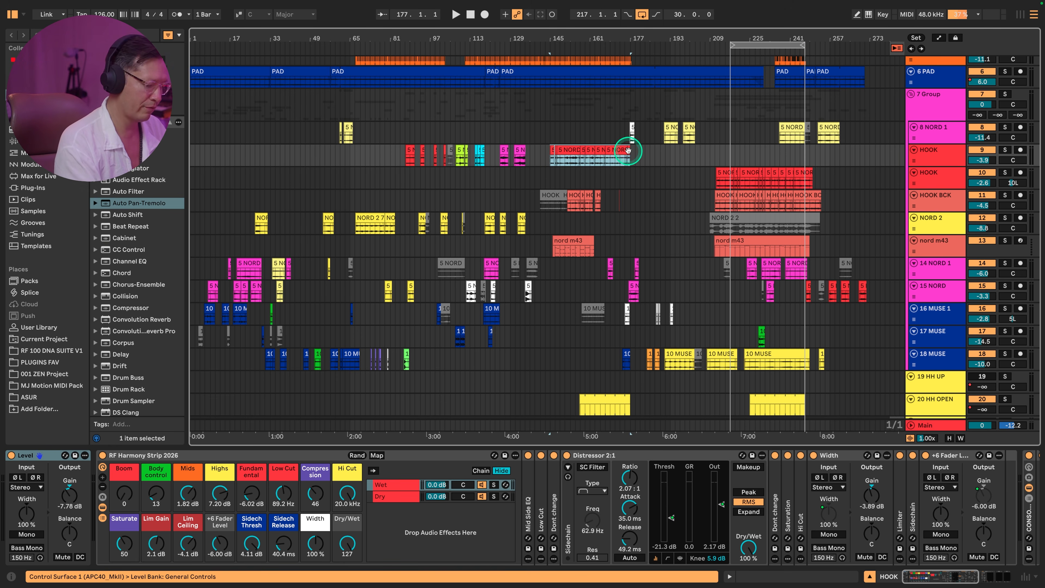
pyautogui.press('super+l')
# - Play the loop with HOOK track 9 soloed and toggle its solo to compare it with the full mix
pyautogui.click(1004, 149)
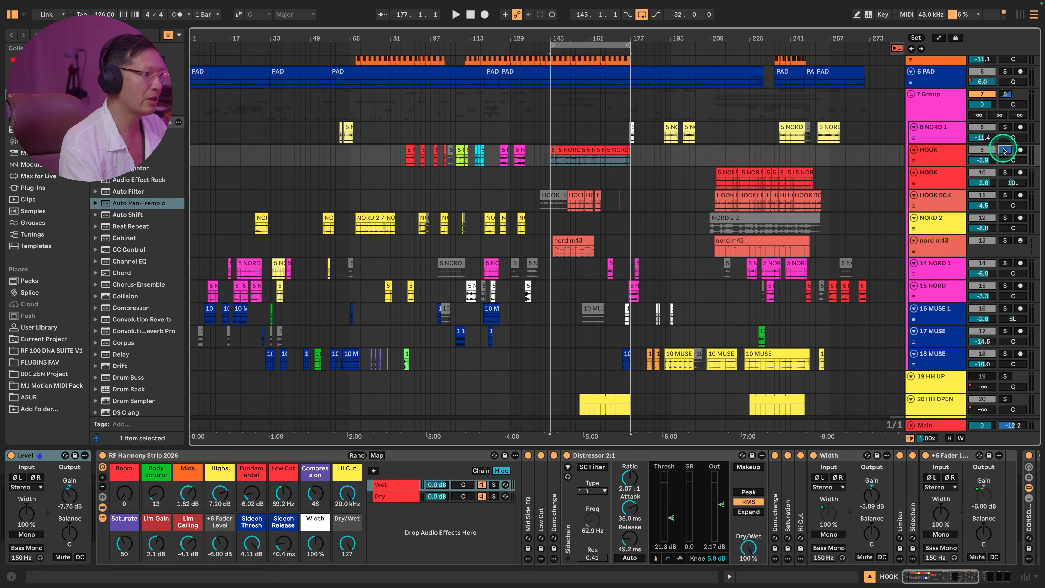
pyautogui.click(593, 43)
pyautogui.press('space')
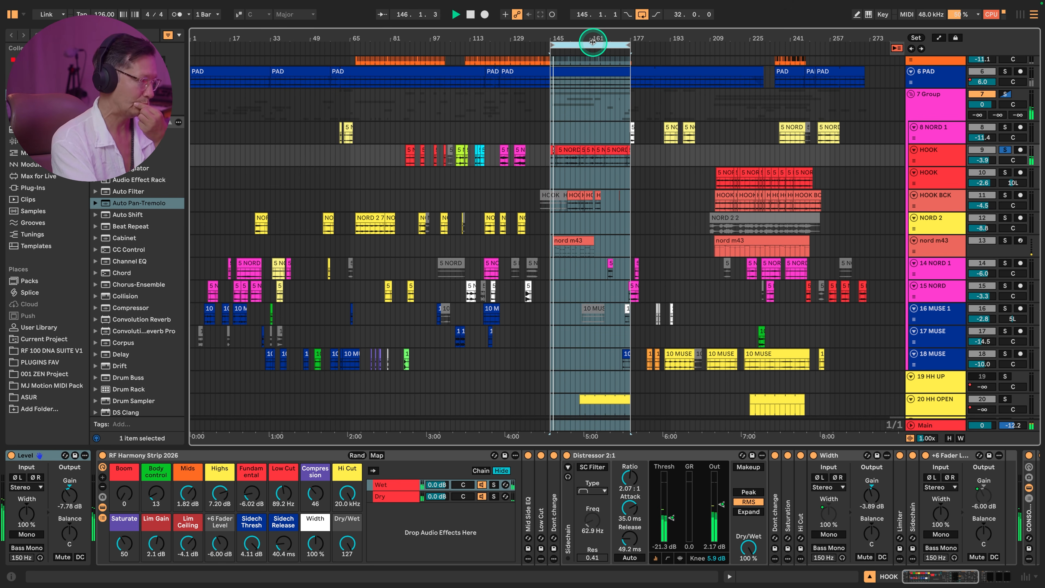
pyautogui.click(1007, 150)
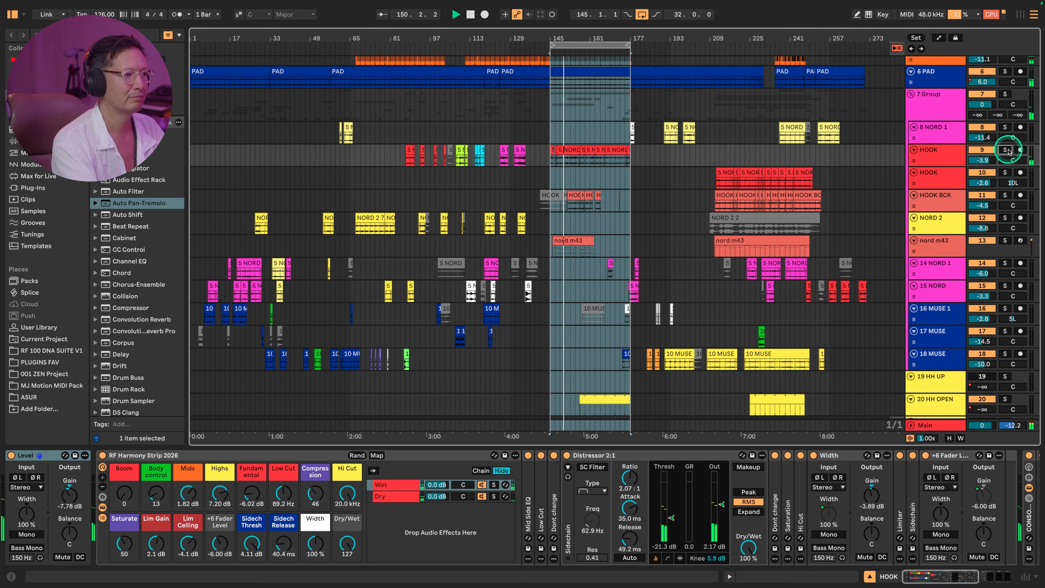
pyautogui.click(1006, 150)
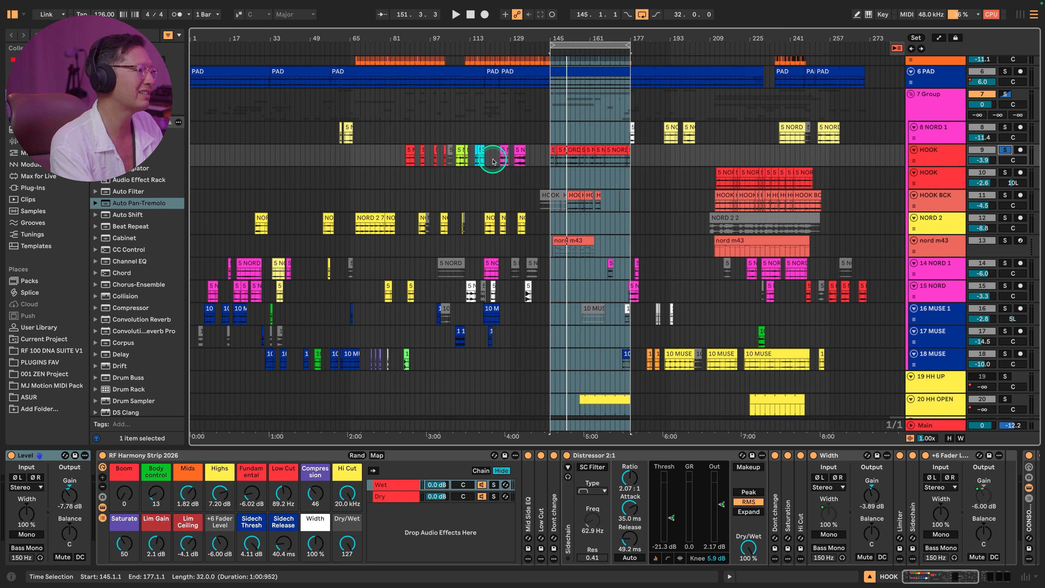
# - Select the NORD 2 clip at bar 118, show the track's Auto Pan-Tremolo device and solo the track
pyautogui.click(491, 223)
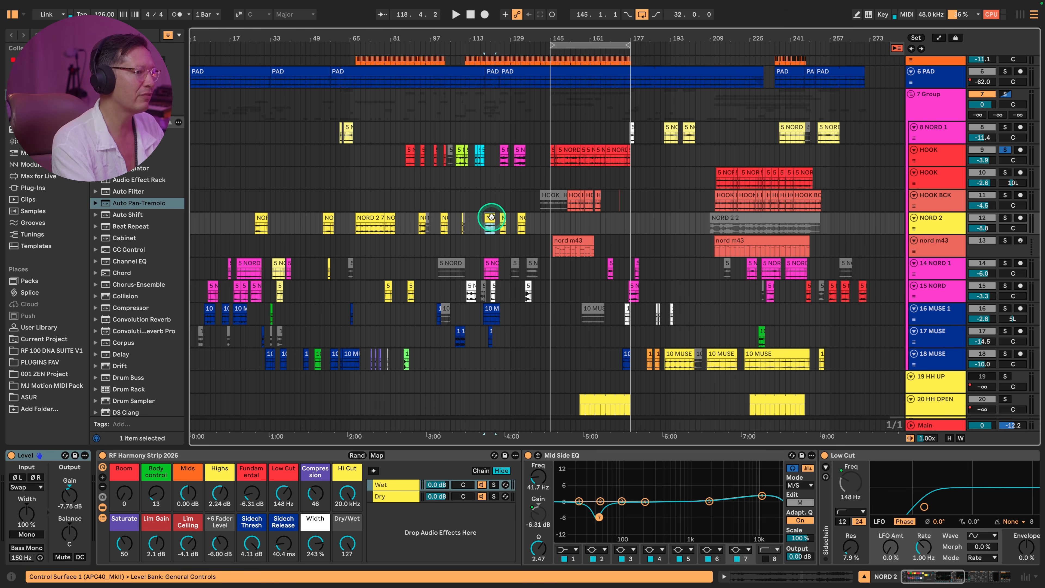
pyautogui.doubleClick(933, 225)
pyautogui.hscroll(15, 882, 509)
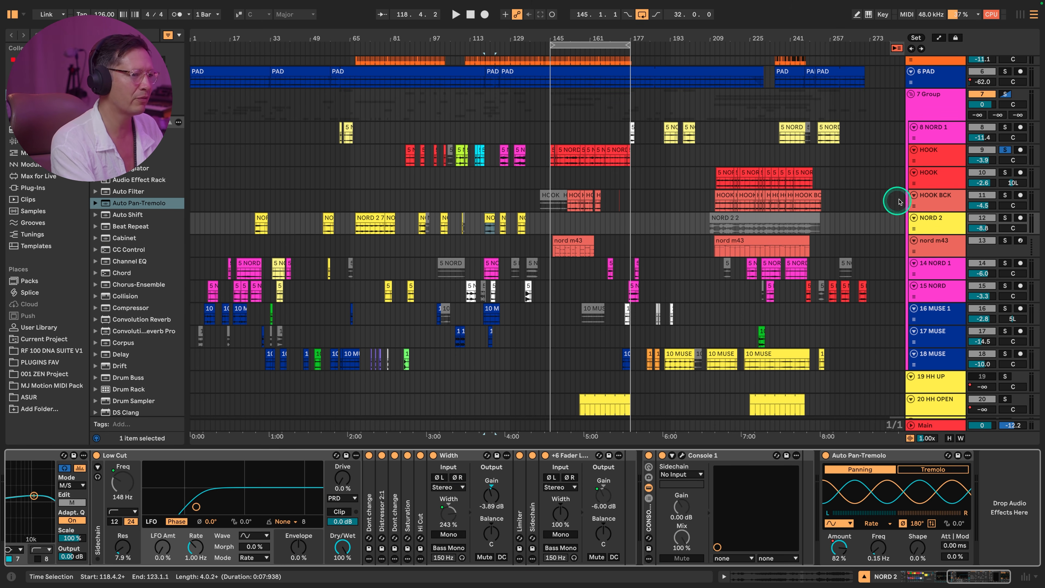
pyautogui.click(1005, 218)
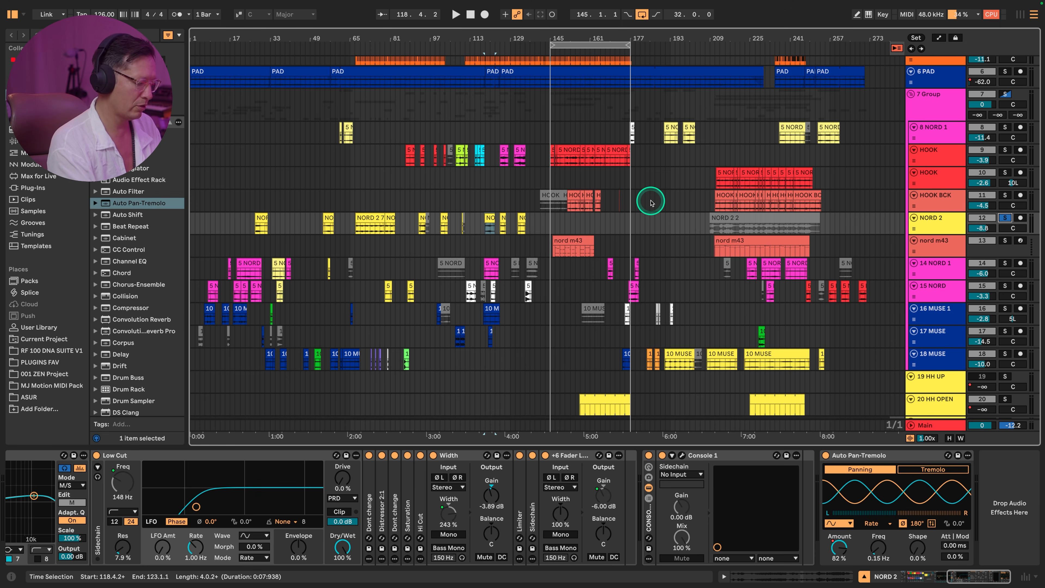
pyautogui.press('super+comma')
pyautogui.press('Escape')
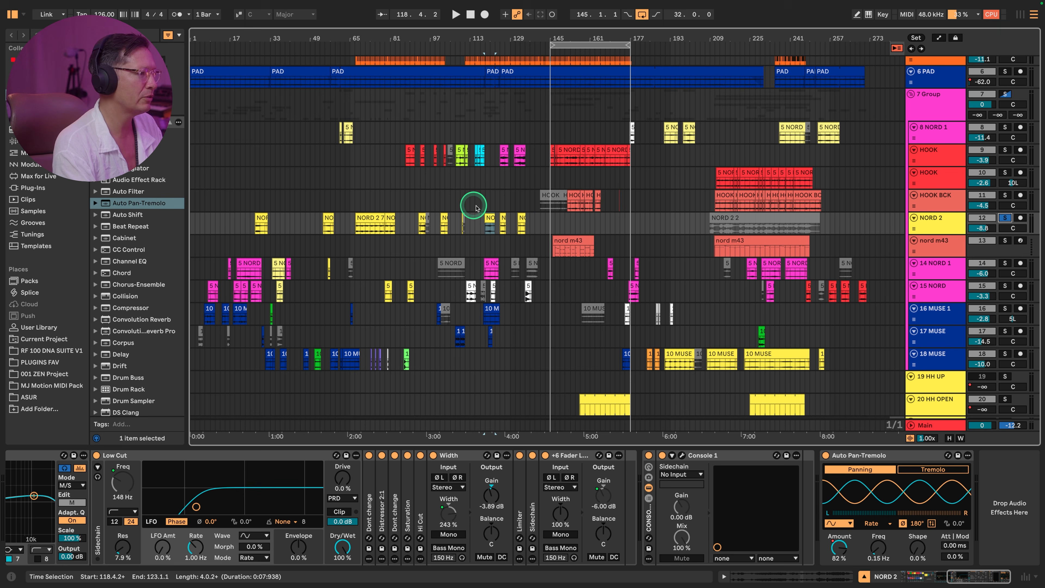
# - Play the soloed NORD 2 clip near bar 118, take the track out of solo to hear the mix, and stop playback
pyautogui.click(488, 217)
pyautogui.press('space')
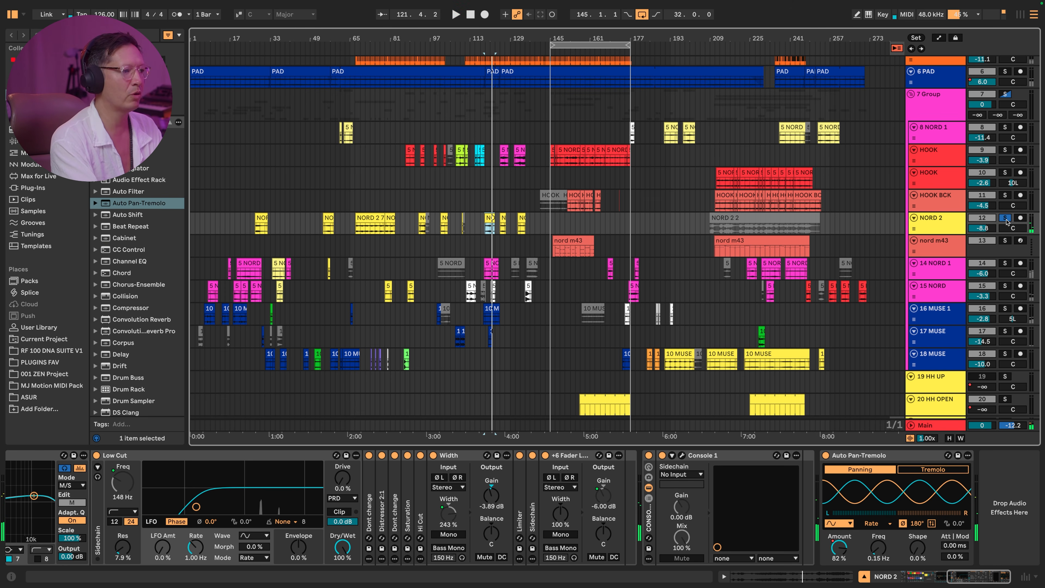
pyautogui.click(1005, 218)
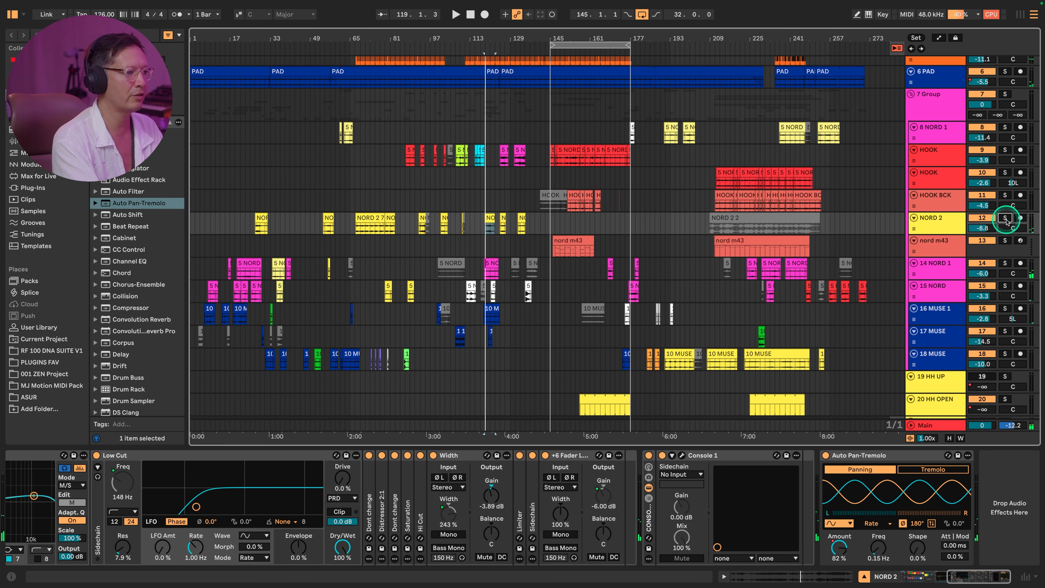
pyautogui.press('space')
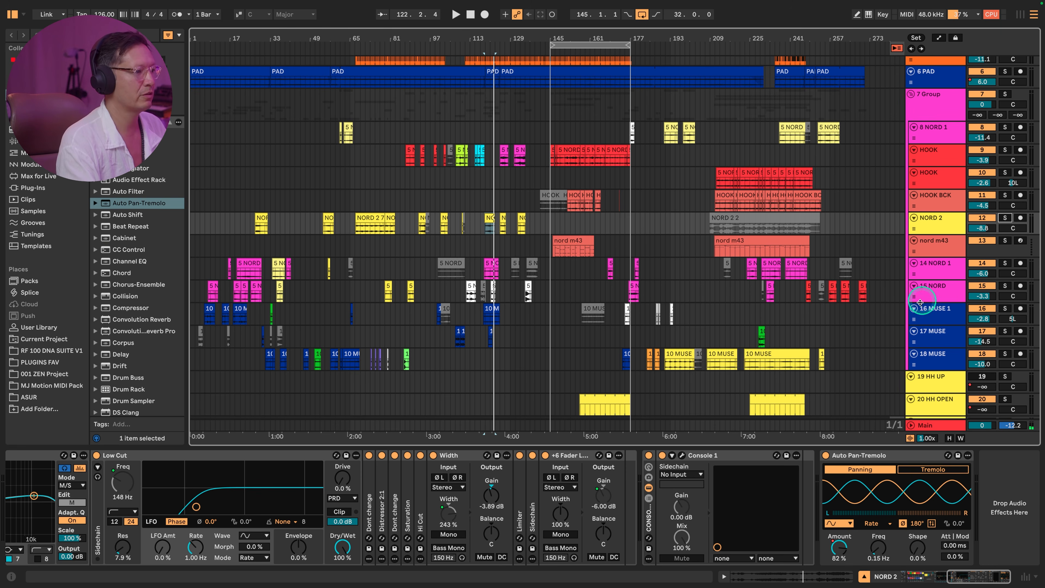
# - Set the loop around the HOOK clips on track 10, from bar 211 with a length of about 38 bars
pyautogui.scroll(-5, 606, 268)
pyautogui.scroll(15, 602, 271)
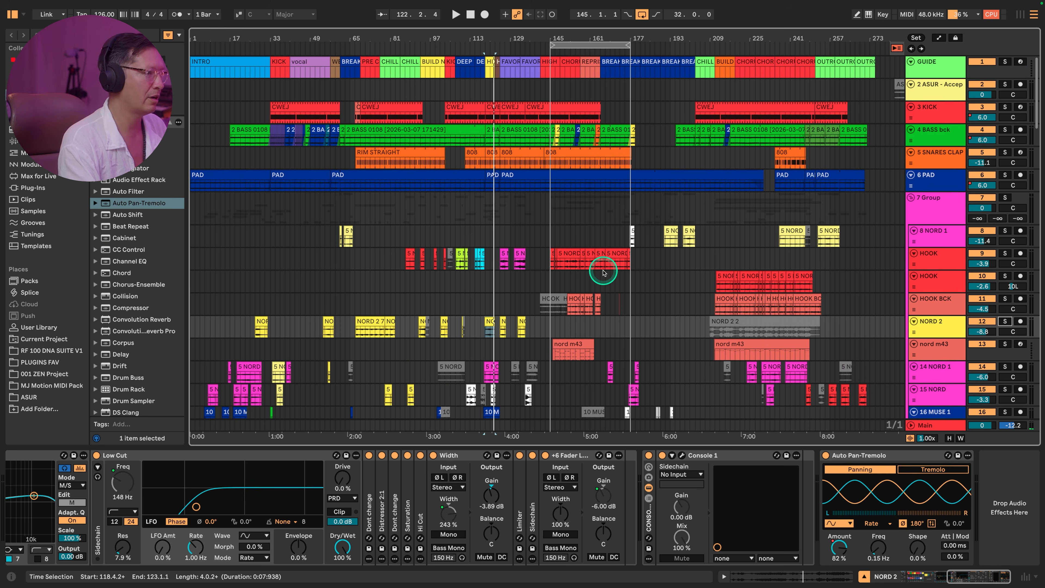
pyautogui.scroll(-10, 581, 251)
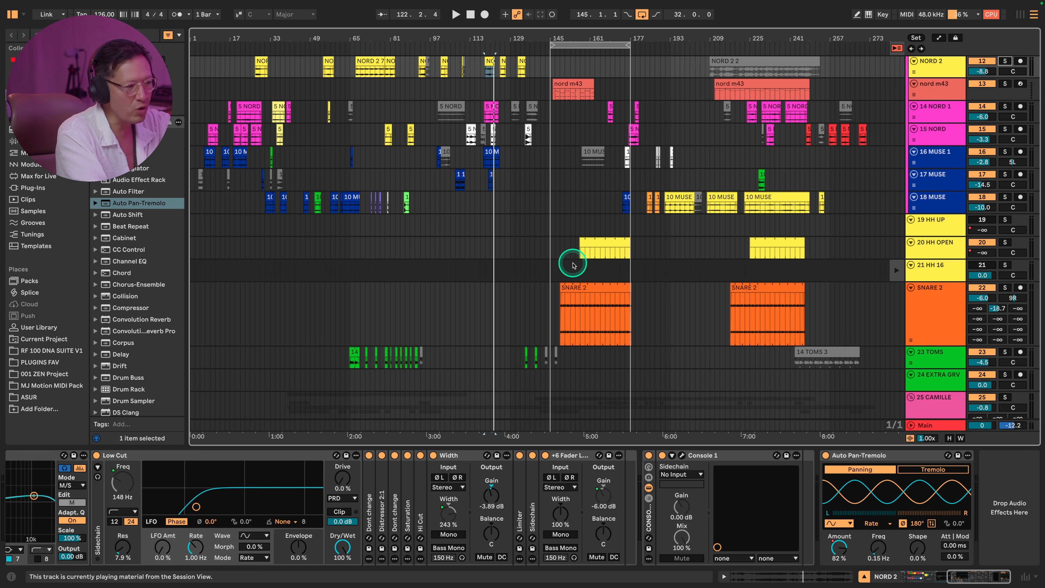
pyautogui.scroll(-10, 574, 266)
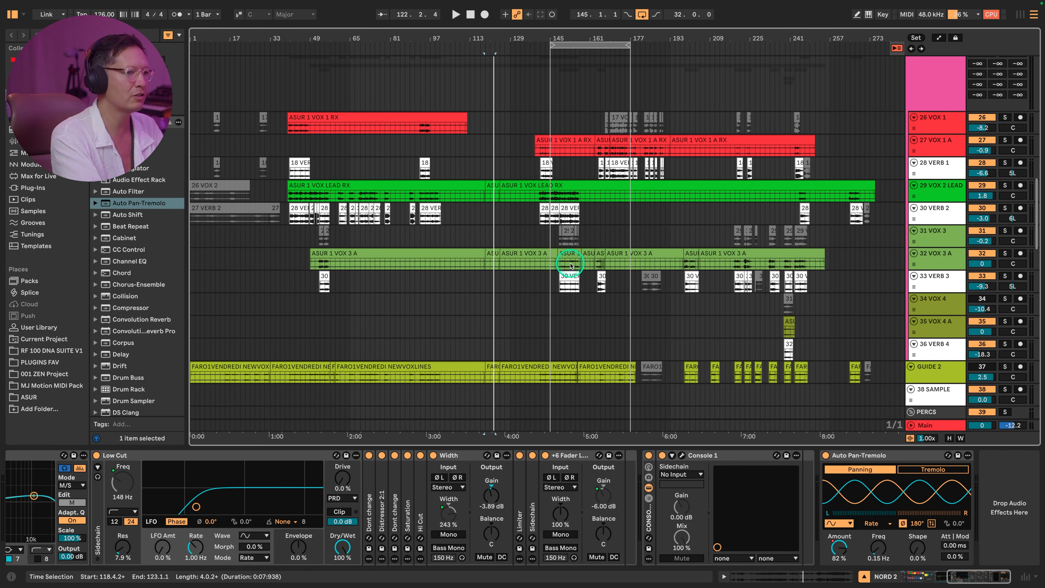
pyautogui.scroll(5, 571, 265)
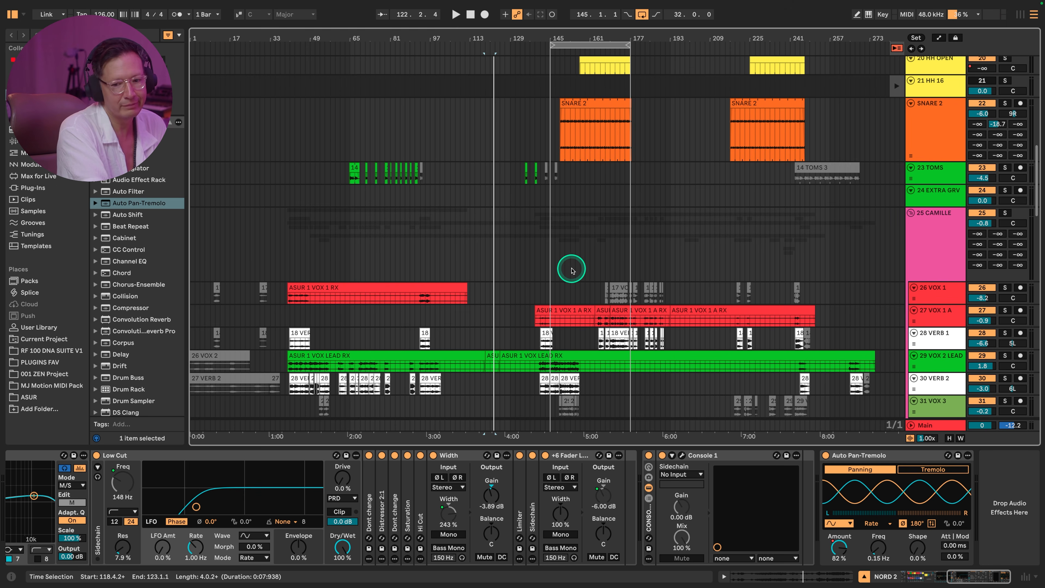
pyautogui.scroll(8, 570, 265)
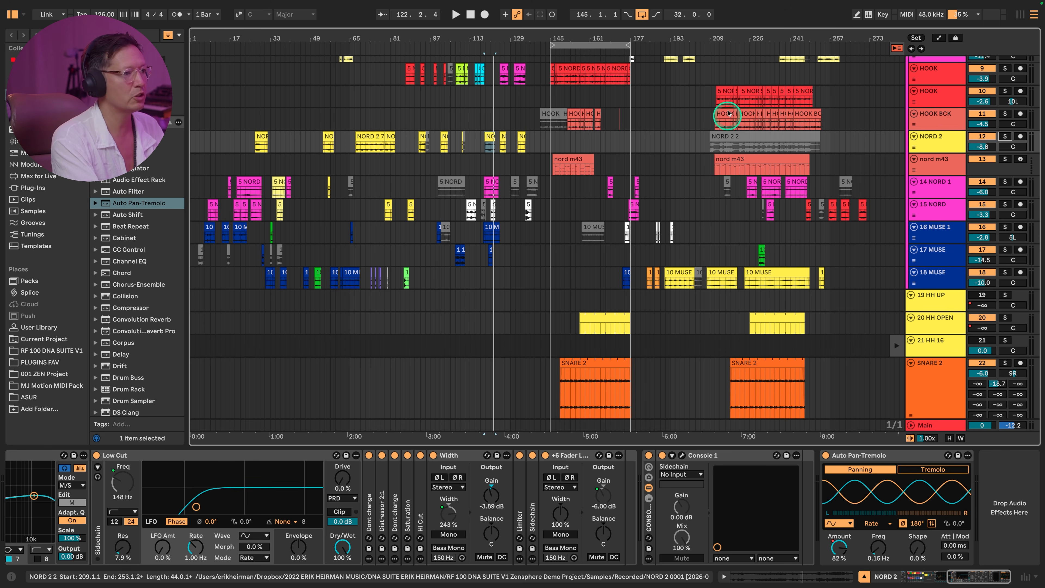
pyautogui.click(724, 92)
pyautogui.keyDown('shift'); pyautogui.click(803, 94); pyautogui.keyUp('shift')
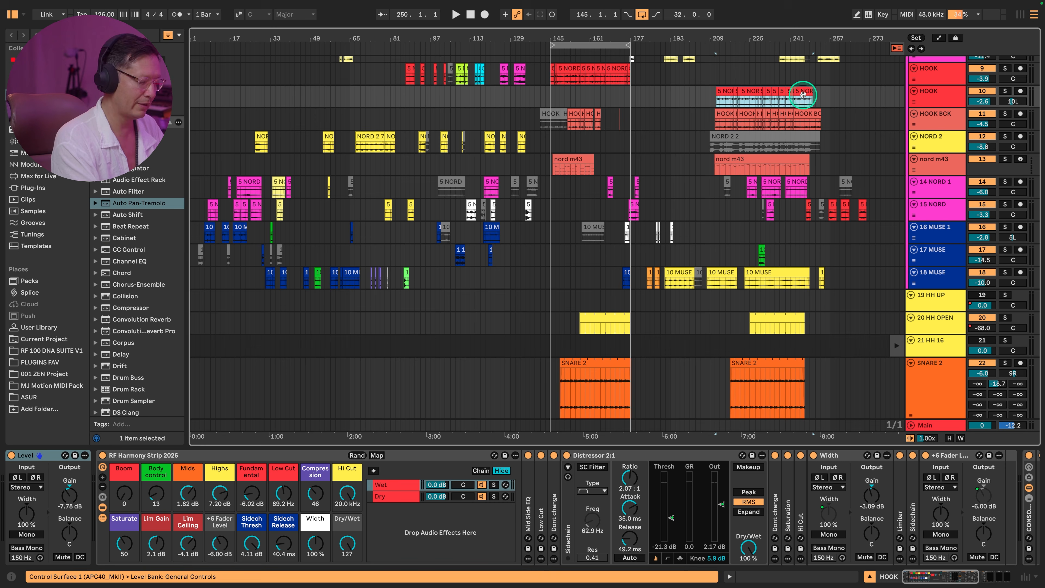
pyautogui.hotkey('ctrl', 'l')
# - Audition HOOK track 10 and HOOK BCK soloed together, take both out of solo to hear the mix, and stop playback
pyautogui.click(1004, 91)
pyautogui.keyDown('super'); pyautogui.click(1005, 113); pyautogui.keyUp('super')
pyautogui.press('space')
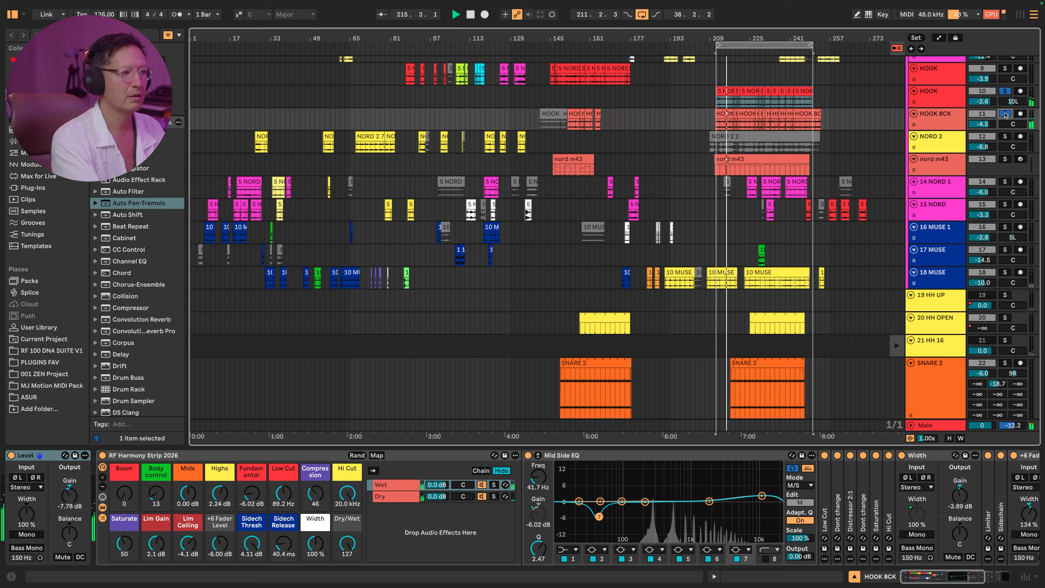
pyautogui.click(1004, 114)
pyautogui.click(1006, 92)
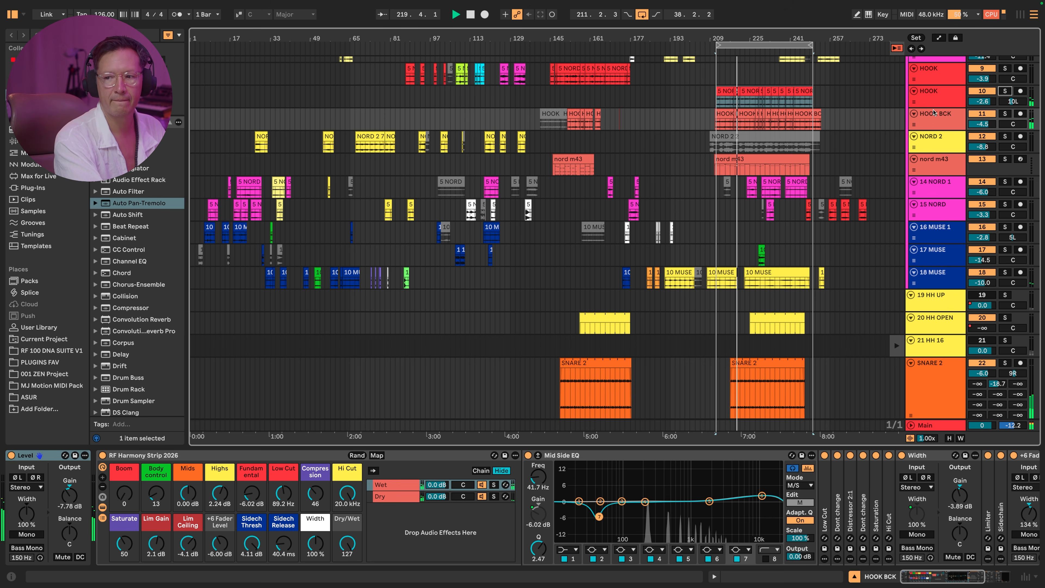
pyautogui.press('space')
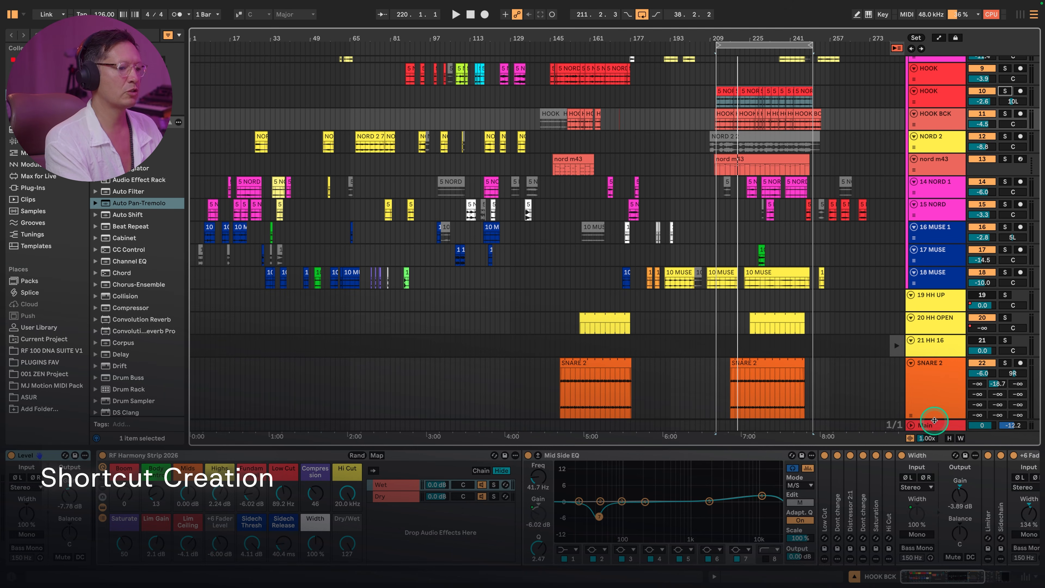
# - Show Shortcut Buddy on the Main track and inspect the key mappings of its MIDI CLOCK SHIF and UTILITY slots
pyautogui.click(912, 428)
pyautogui.click(759, 456)
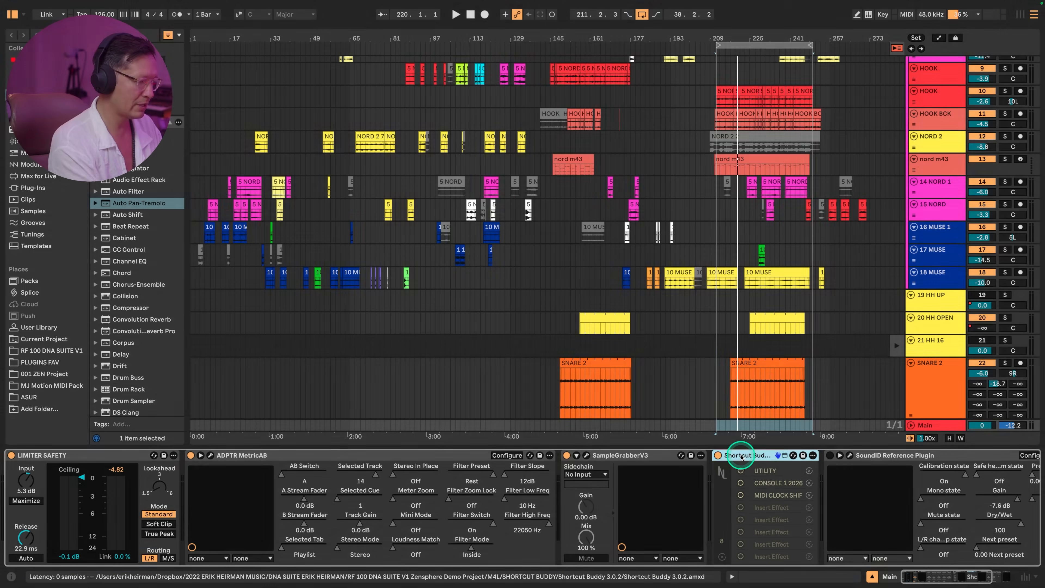
pyautogui.hotkey('ctrl', 'k')
pyautogui.click(740, 495)
pyautogui.click(742, 469)
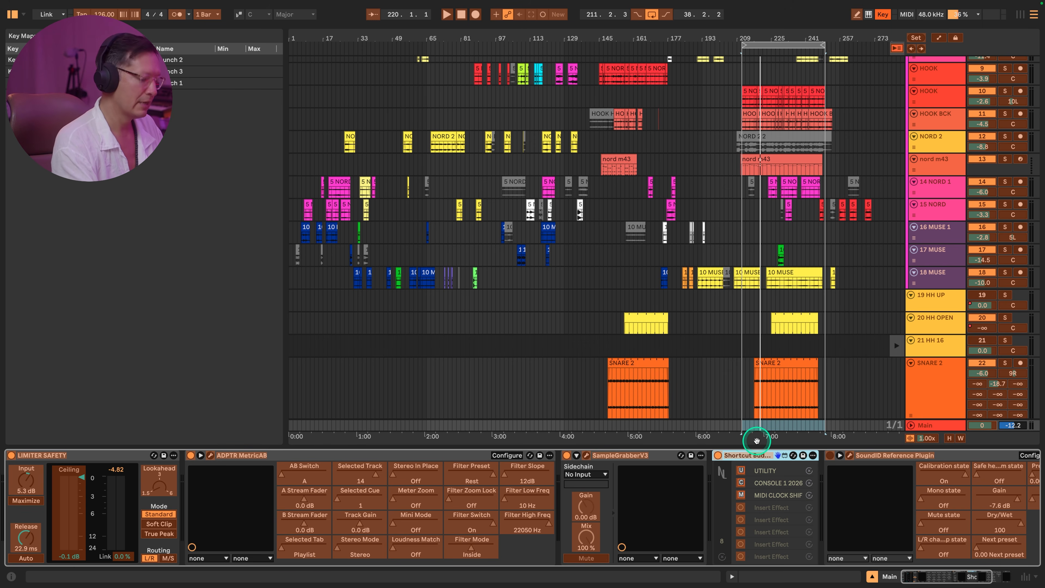
pyautogui.hotkey('ctrl', 'k')
# - Add the UTILITY and CONSOLE 1 2026 racks to the end of the SNARE 2 device chain using the Shortcut Buddy mappings
pyautogui.click(936, 388)
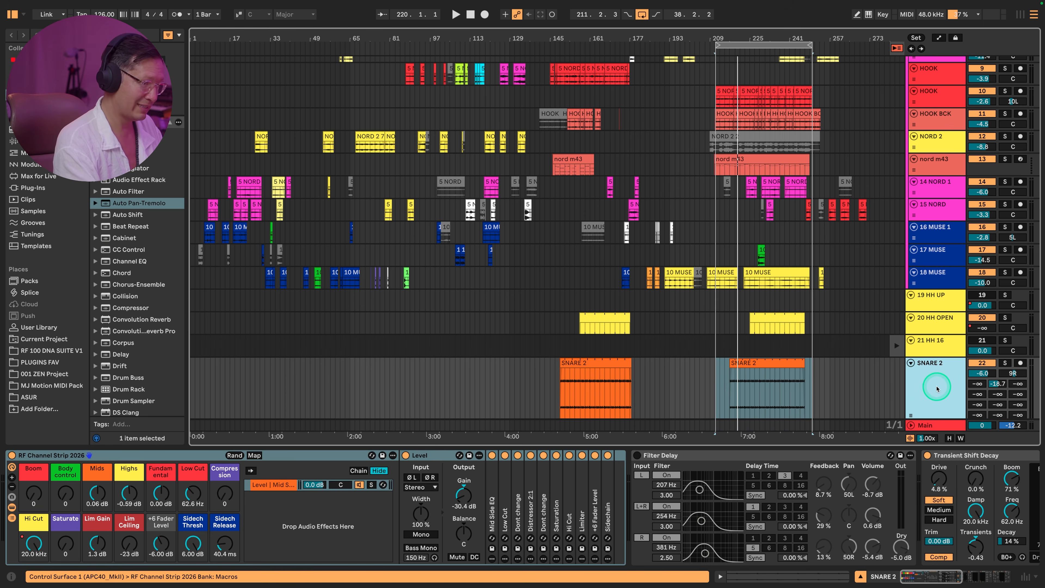
pyautogui.hscroll(15, 940, 492)
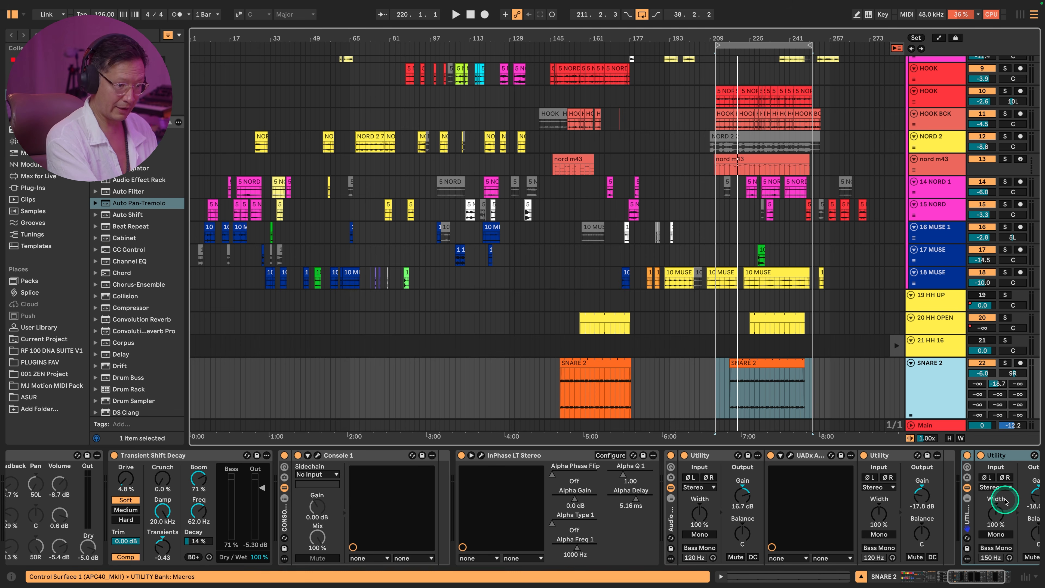
pyautogui.click(933, 426)
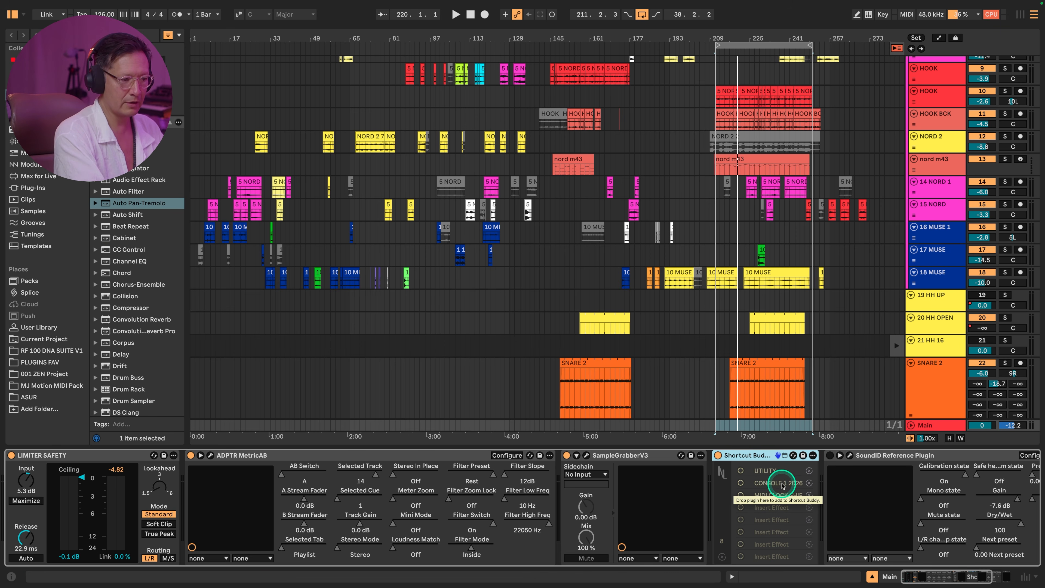
pyautogui.click(931, 392)
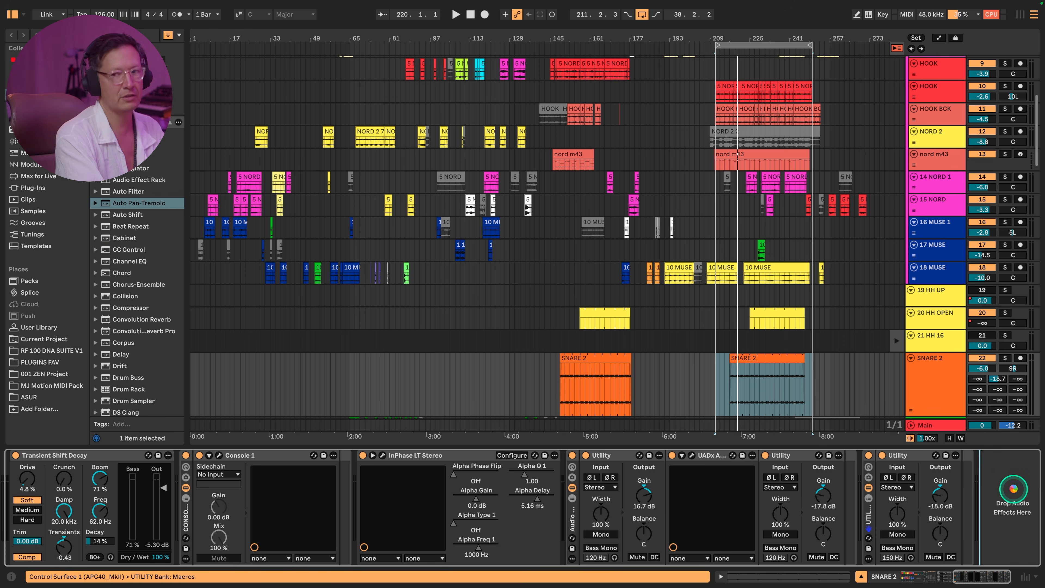
# - Delete the added UTILITY and CONSOLE 1 2026 racks from the end of the SNARE 2 device chain
pyautogui.click(850, 513)
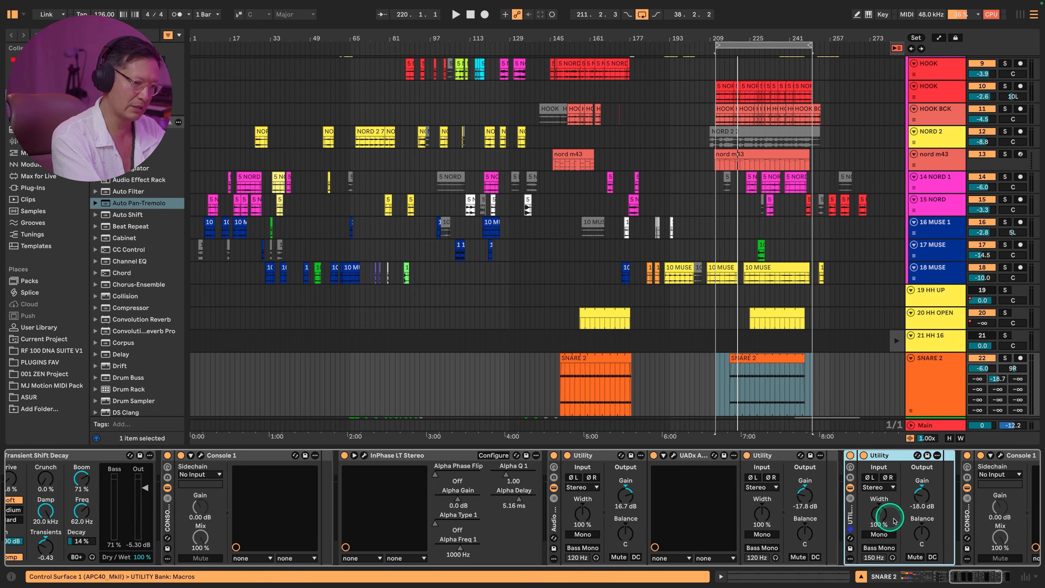
pyautogui.press('Delete')
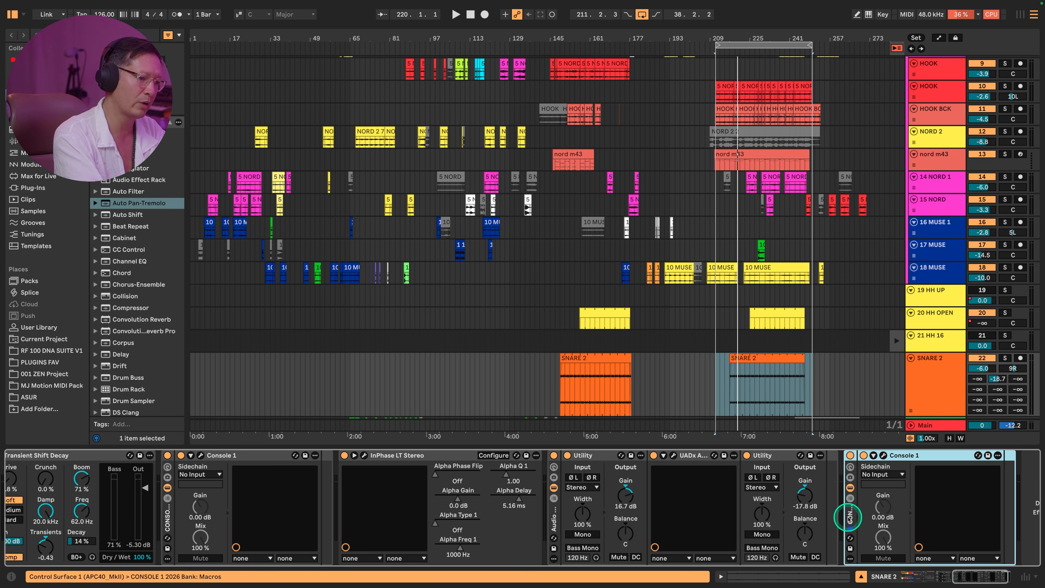
pyautogui.press('Delete')
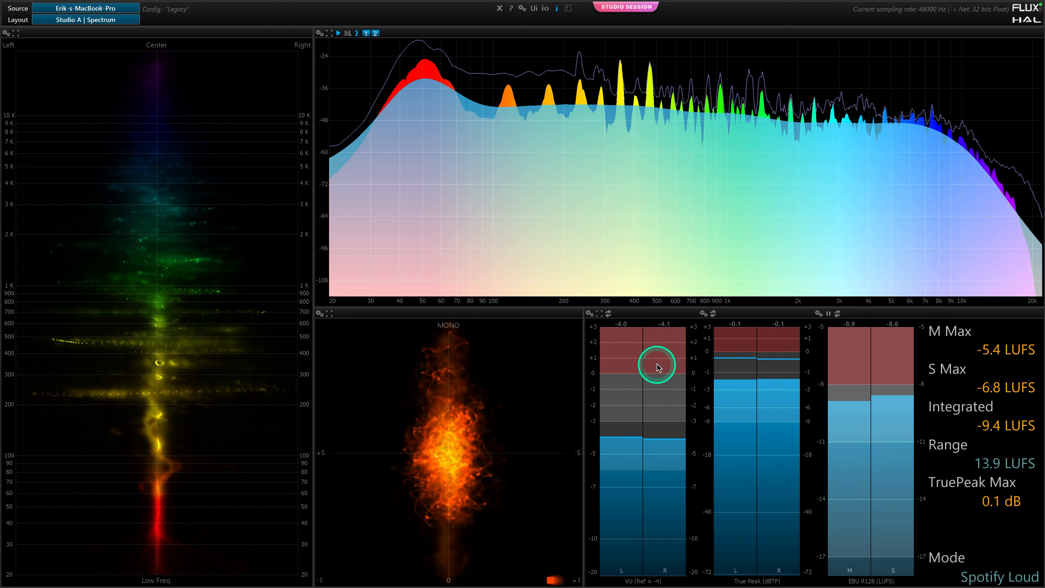
# - Switch to the FLUX analyser, review and close the magnitude spectrum setup, and open the VU meter's metering setup
pyautogui.moveTo(437, 65)
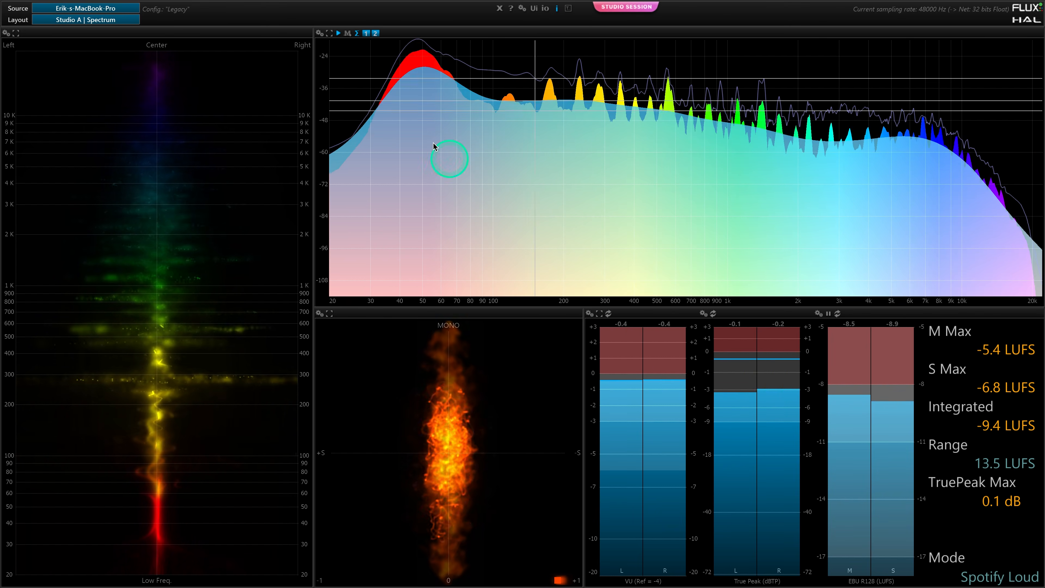
pyautogui.click(319, 33)
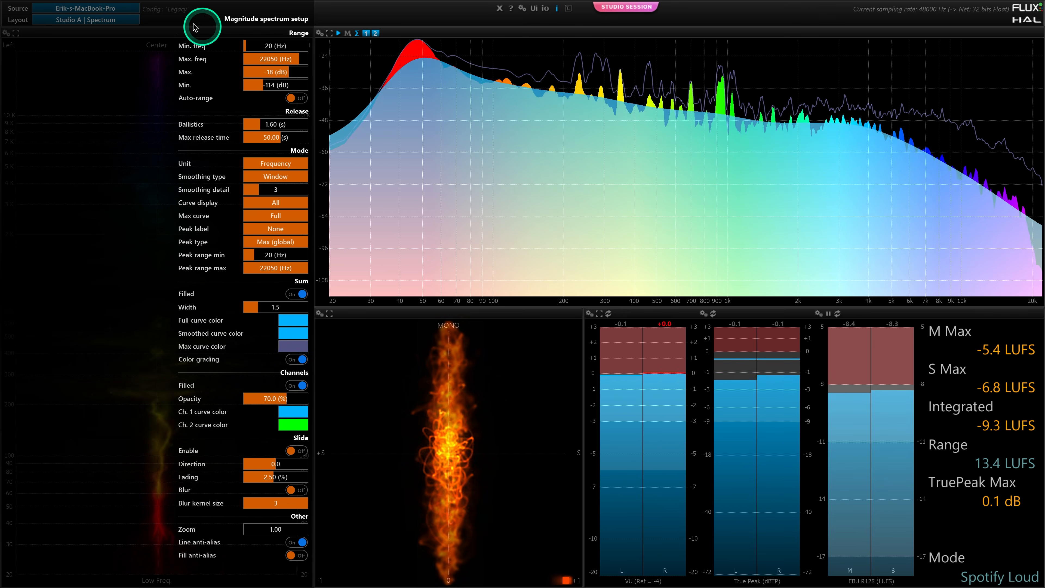
pyautogui.click(418, 18)
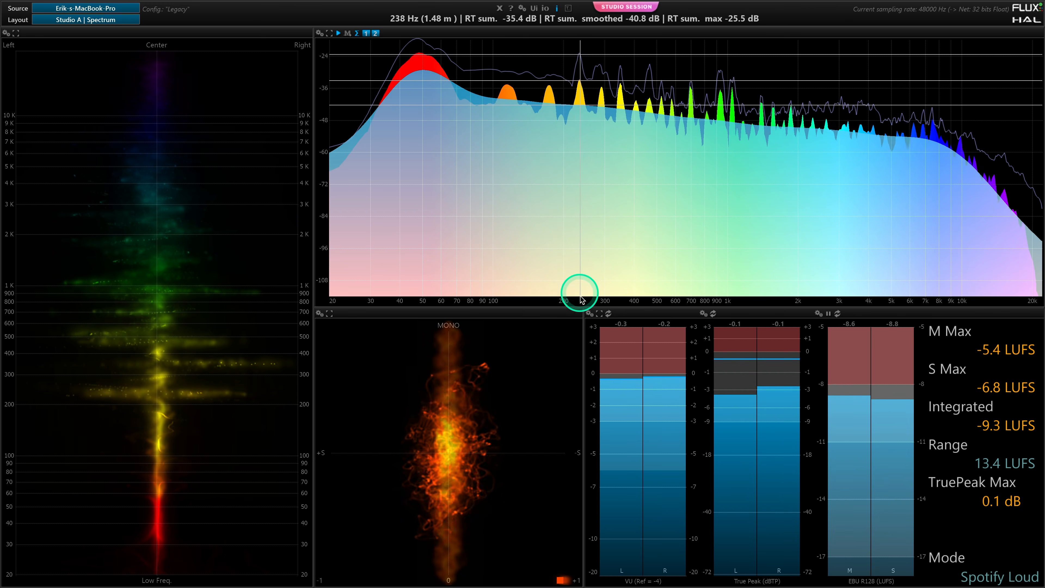
pyautogui.click(589, 313)
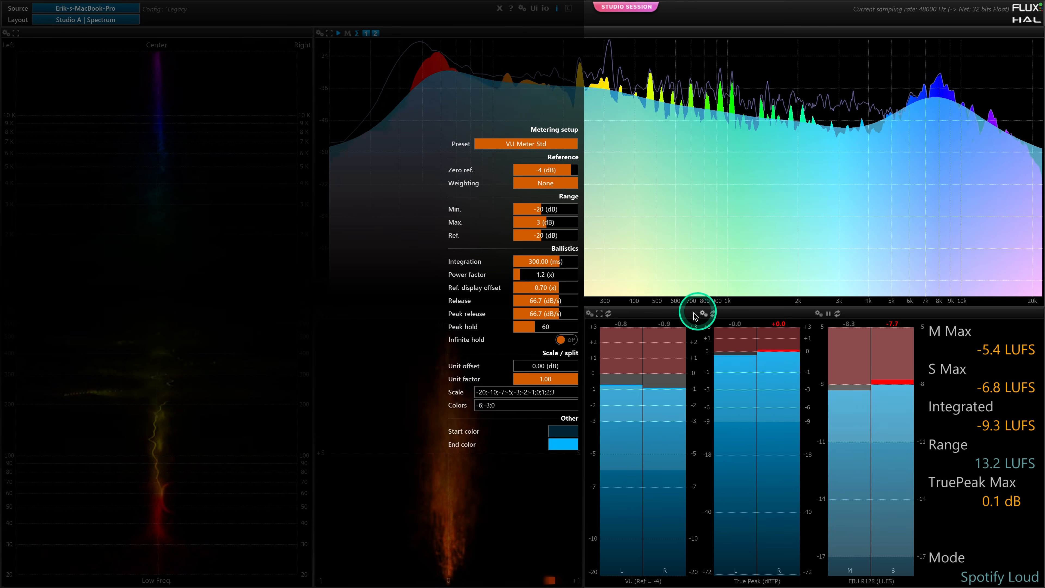
# - Review the True Peak meter's setup, and restart the EBU R128 loudness measurement and open its metering setup
pyautogui.click(703, 314)
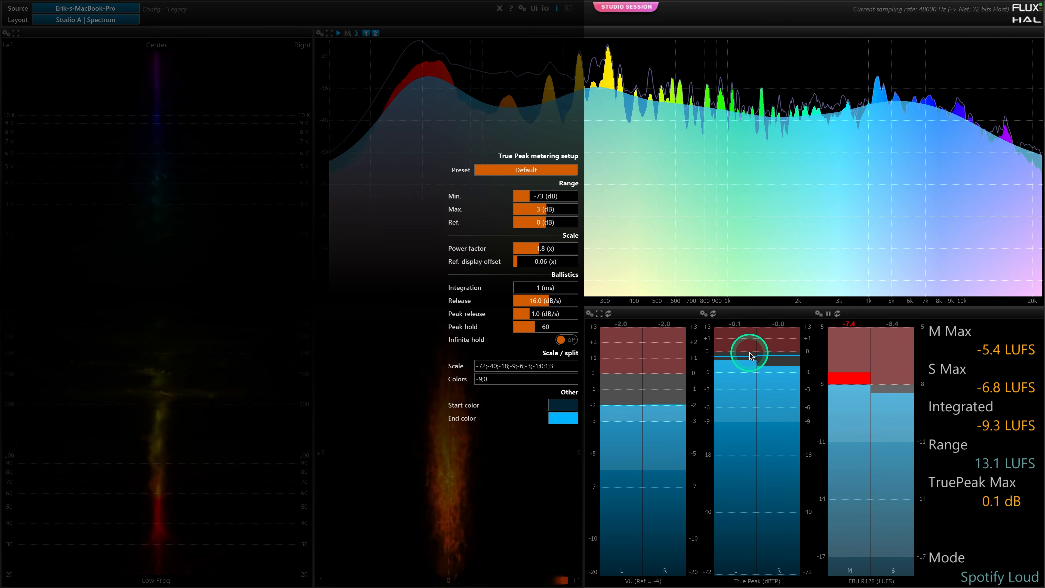
pyautogui.click(837, 315)
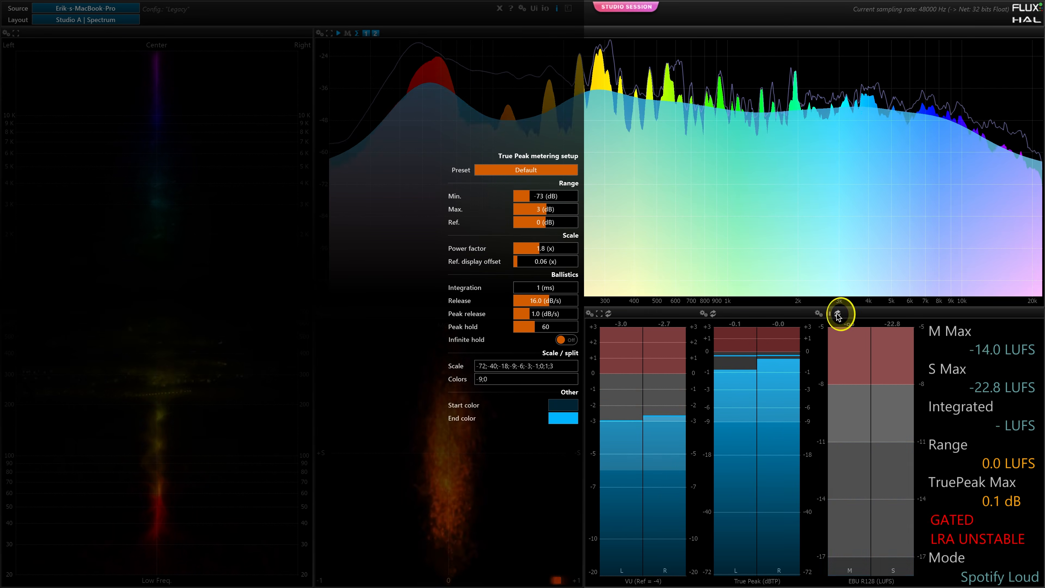
pyautogui.click(818, 314)
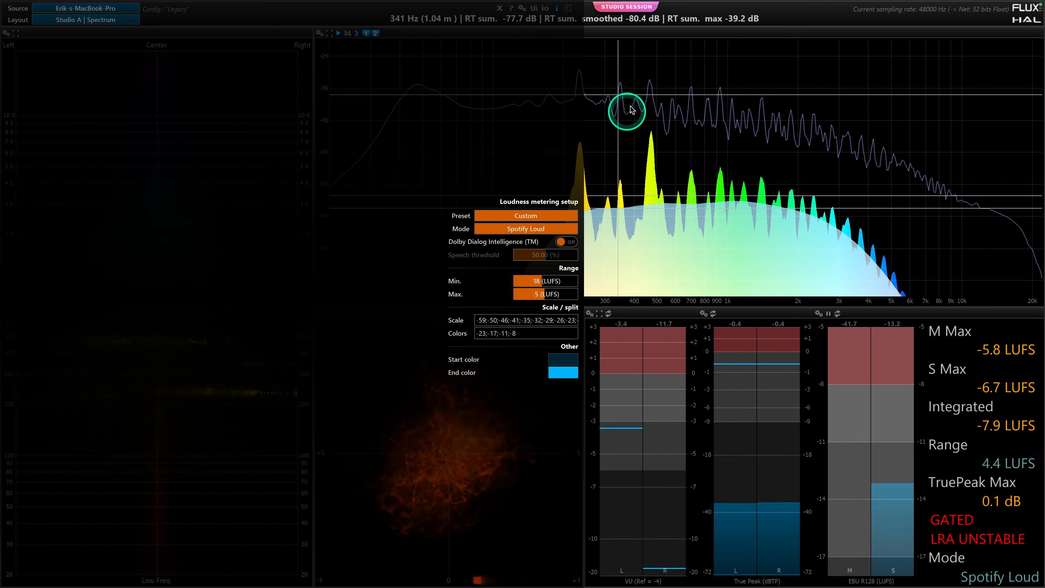
pyautogui.click(690, 12)
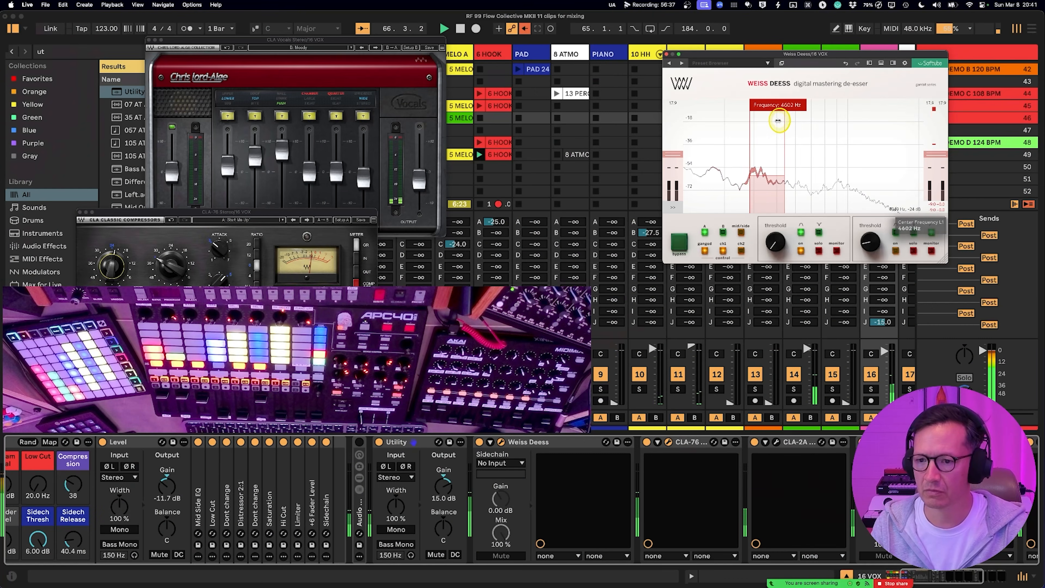
pyautogui.moveTo(782, 121); pyautogui.dragTo(838, 125)
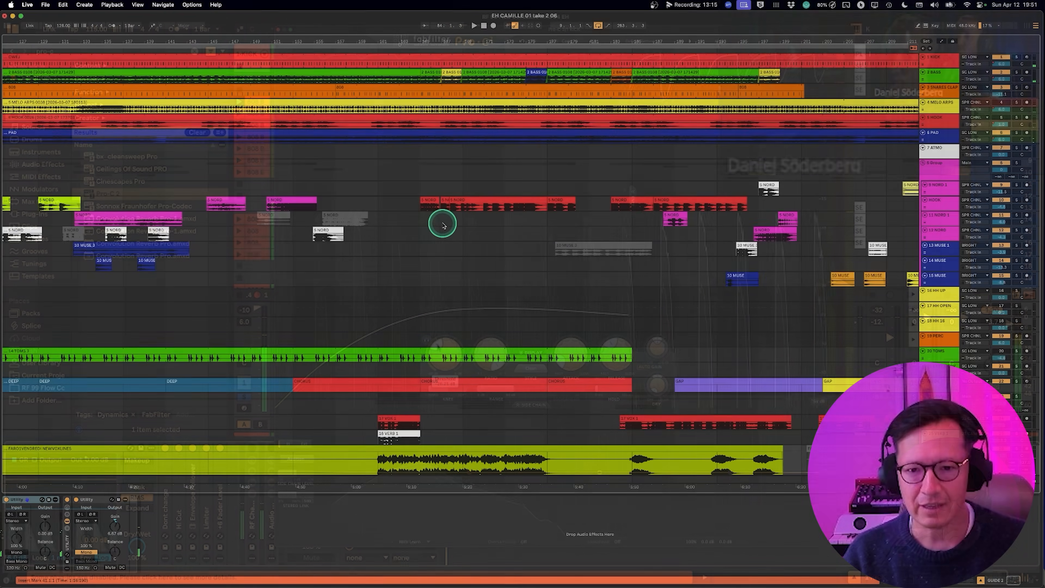
pyautogui.click(539, 210)
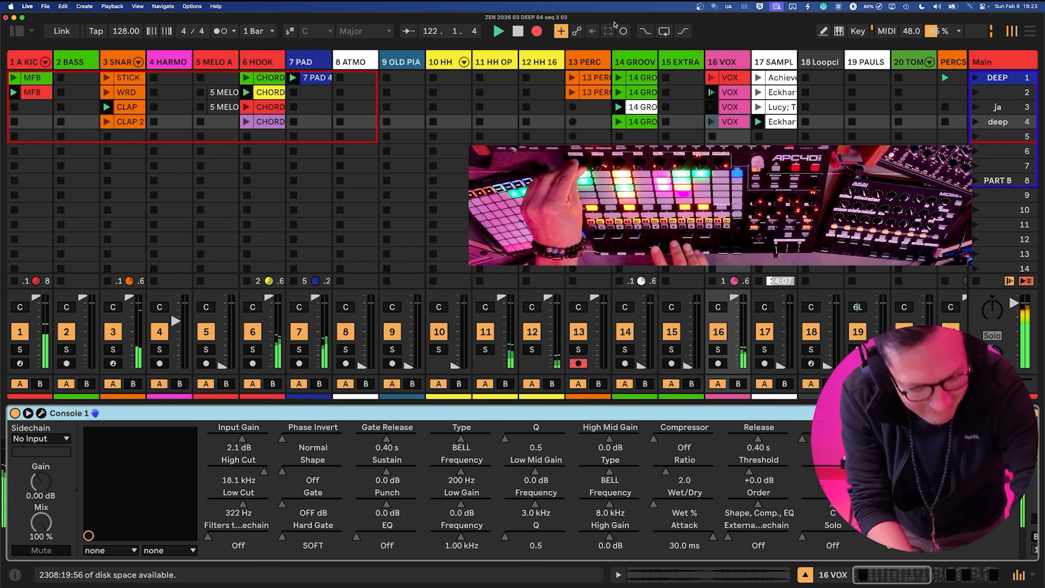